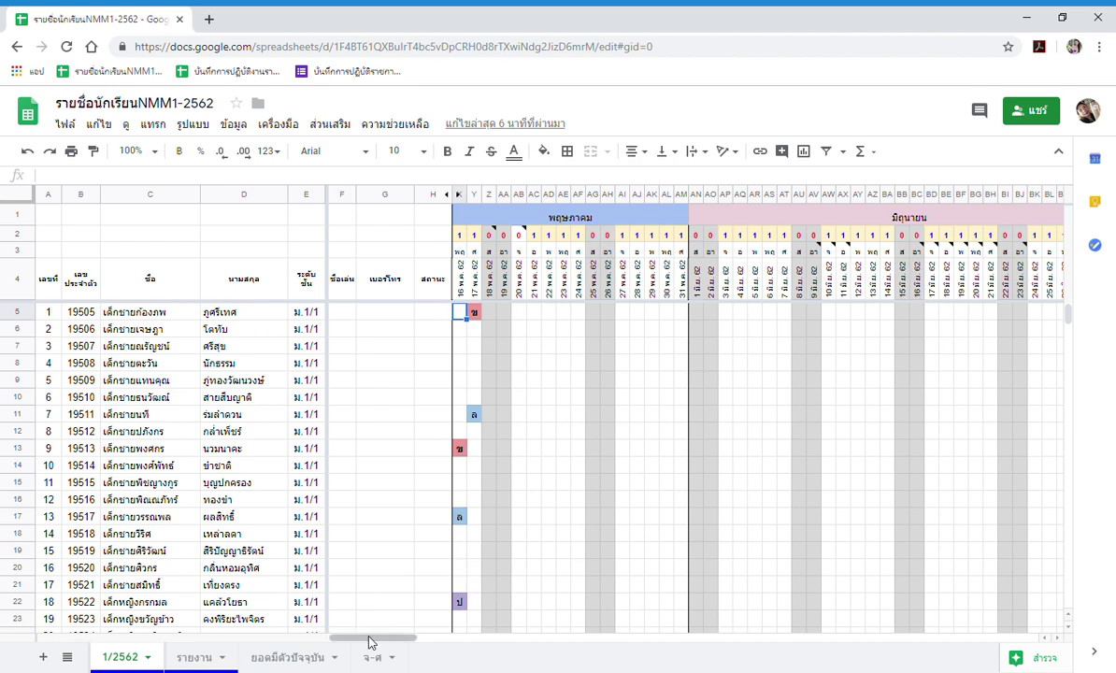
Enter the absence code ข in the 16 พ.ค. 62 column for student no. 3 of class ม.1/1
left_click_drag(371, 643, 390, 639)
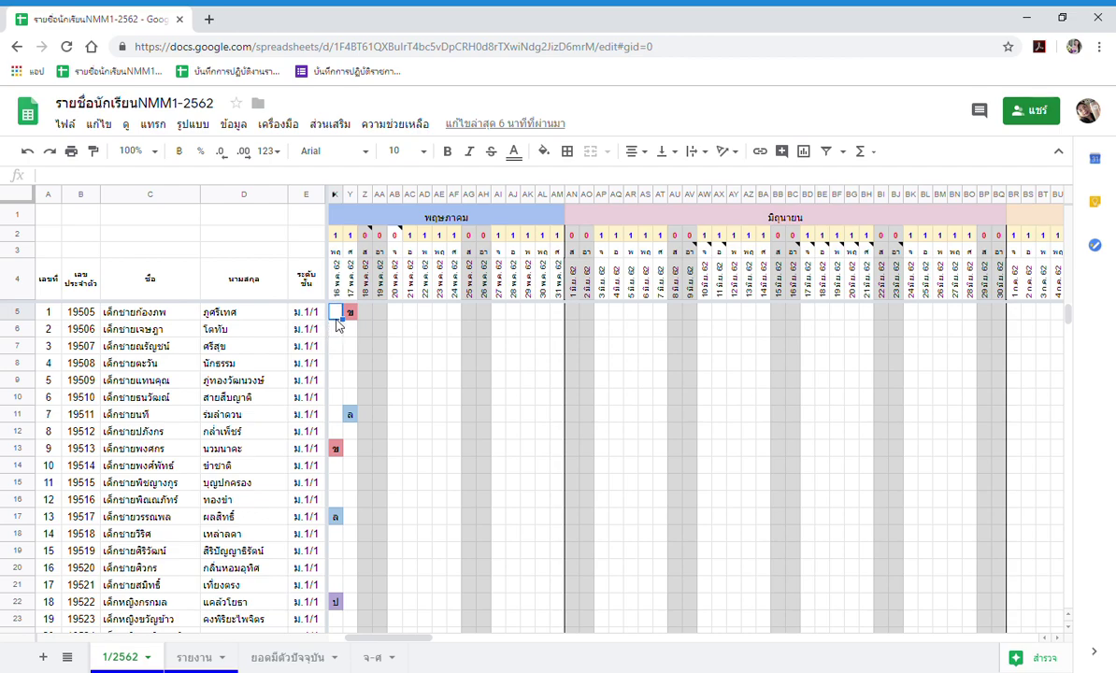
key("Down")
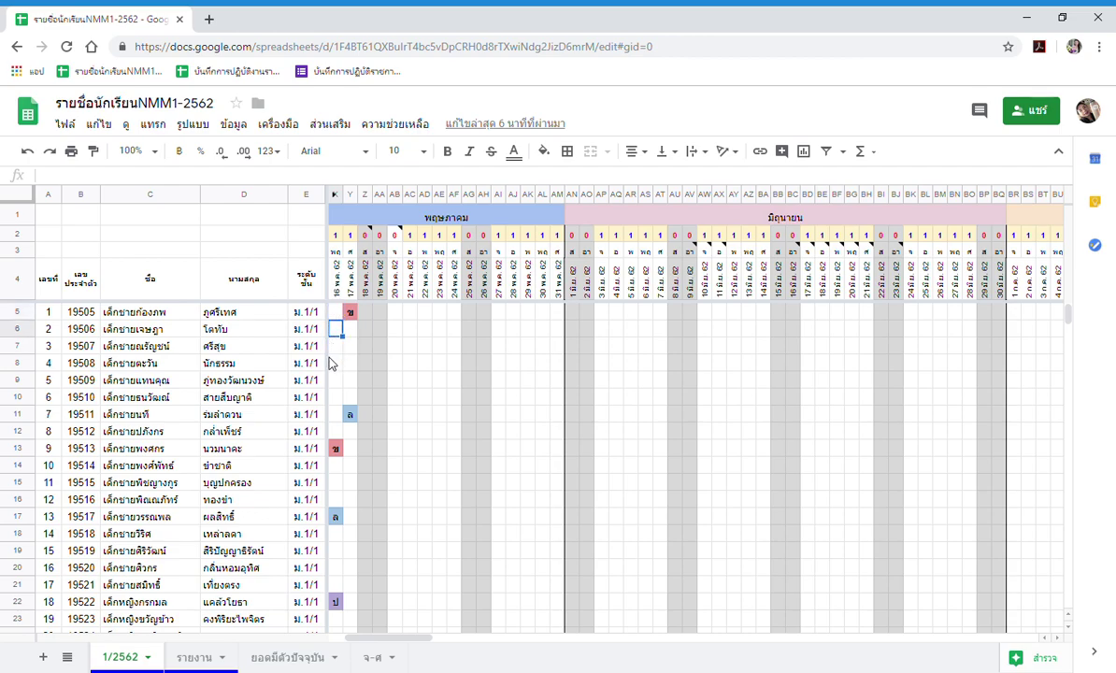
left_click(337, 349)
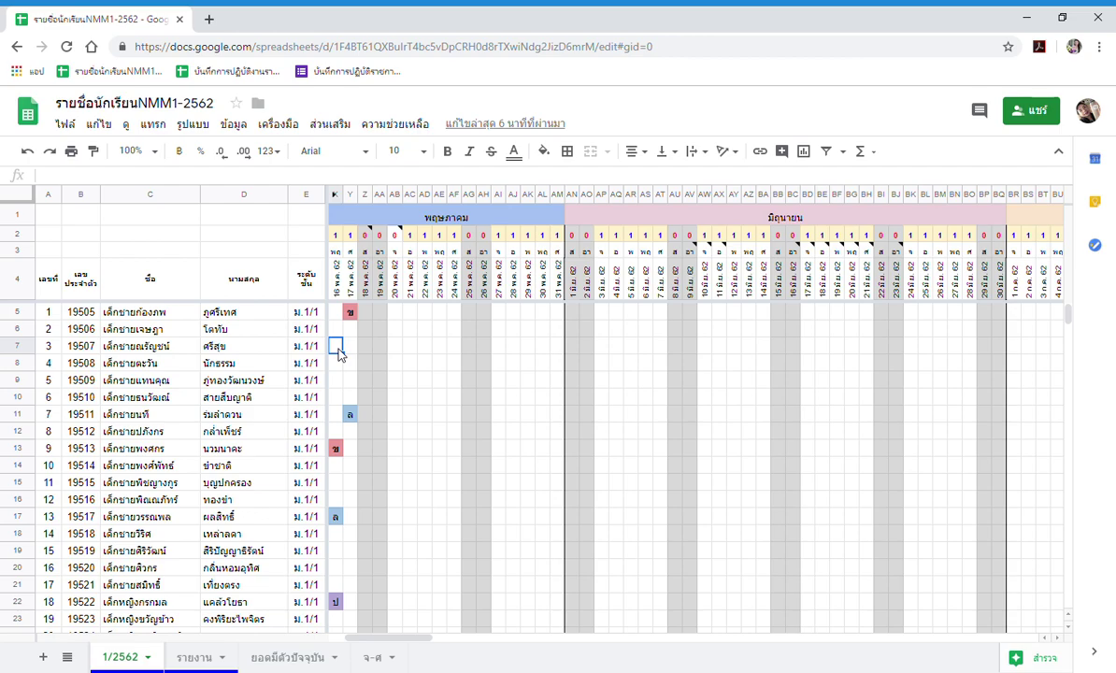
type("-")
key("Return")
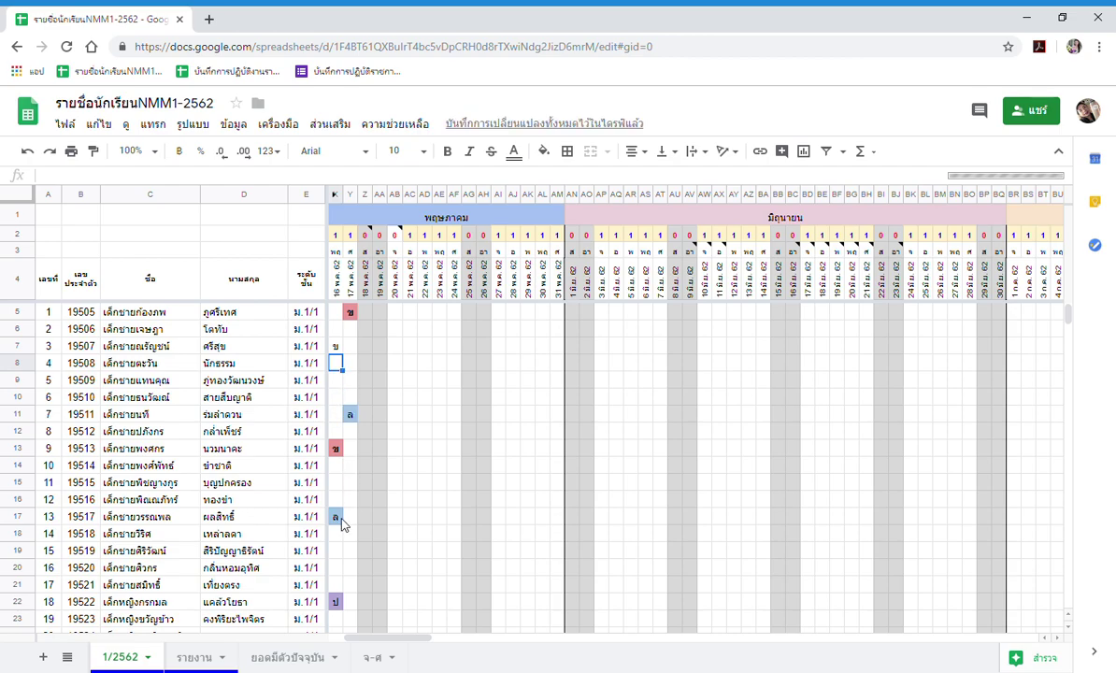
Examine the สรุป summary beneath the student list, covering the status codes from มข to ข
scroll(338, 525, "down", 9)
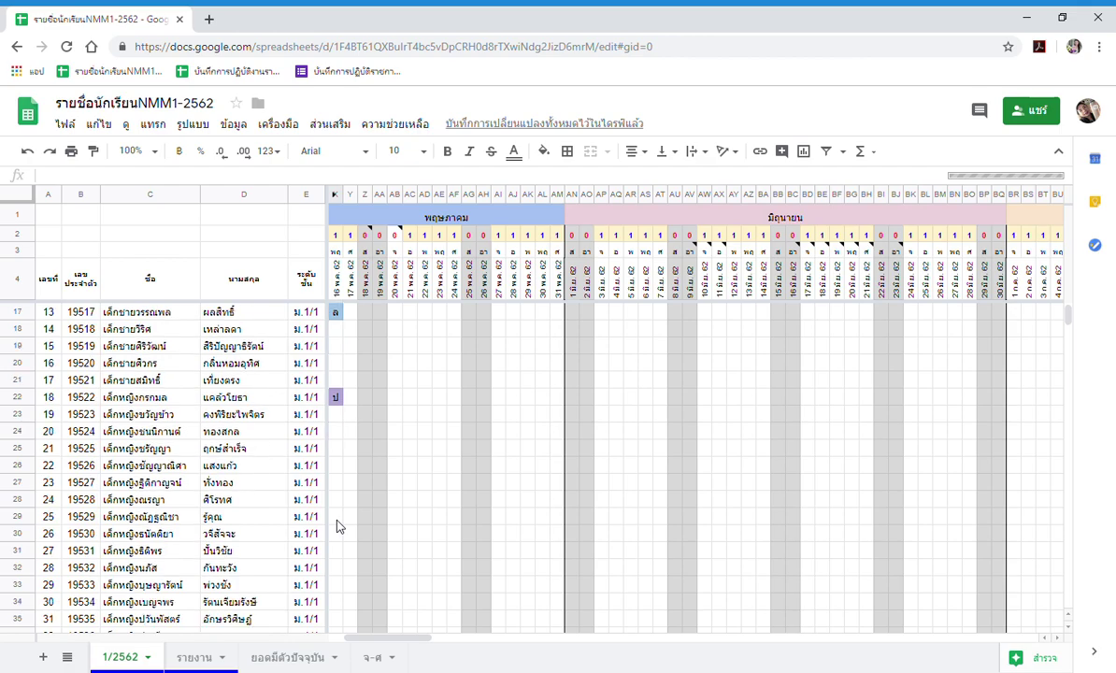
scroll(338, 525, "down", 13)
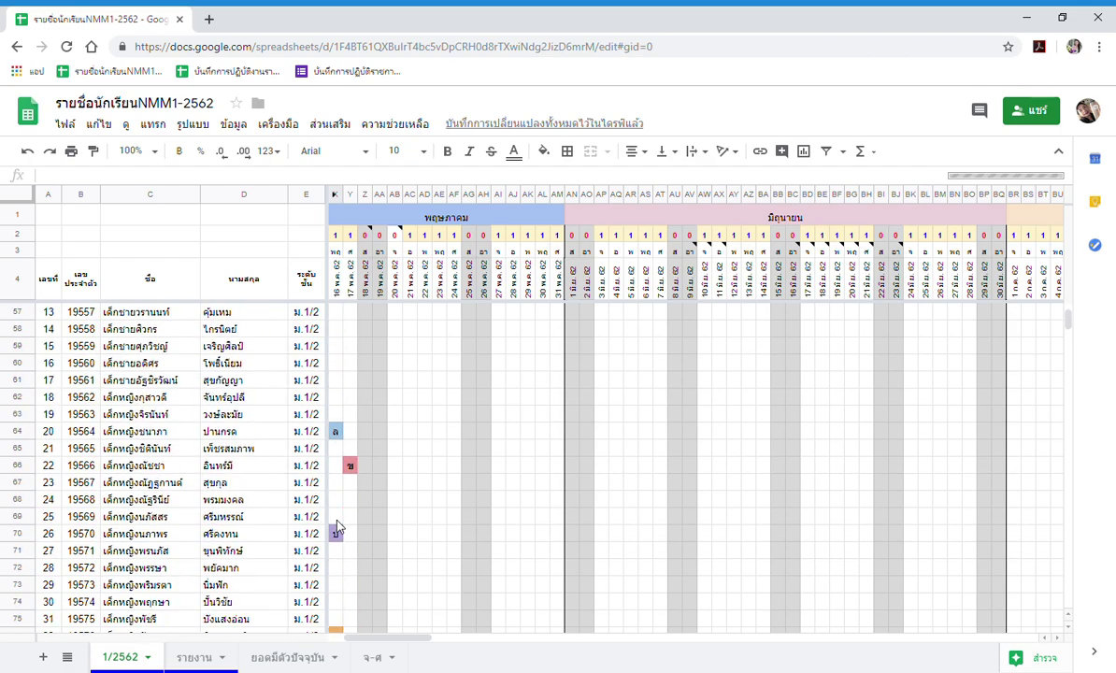
scroll(338, 525, "down", 20)
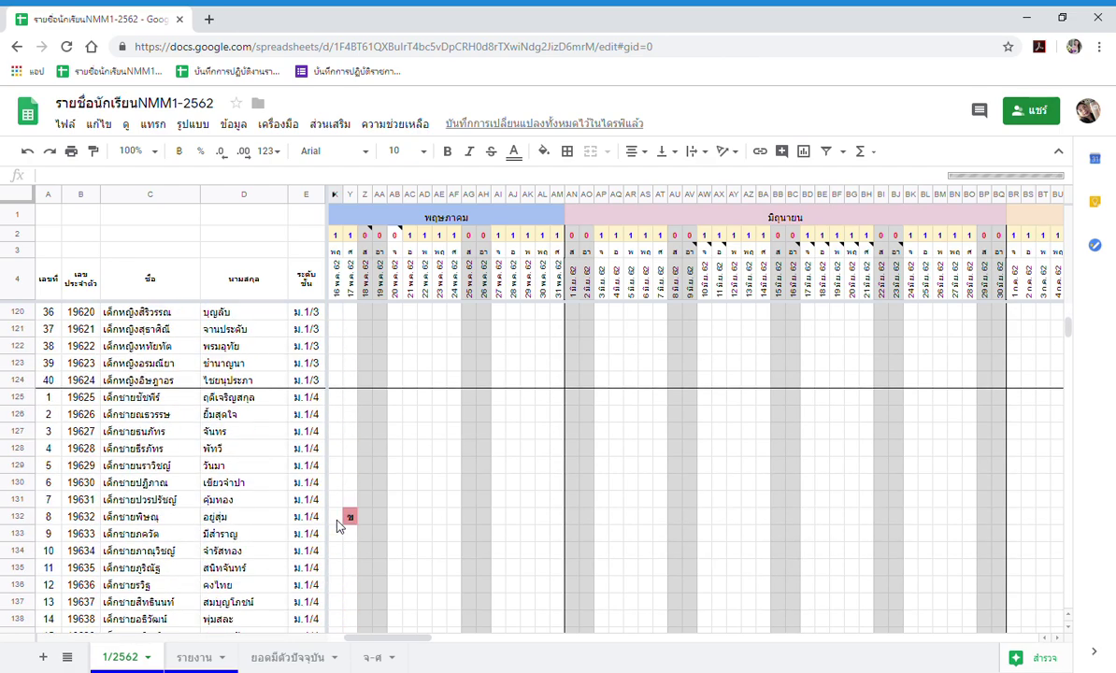
left_click_drag(1071, 325, 1067, 596)
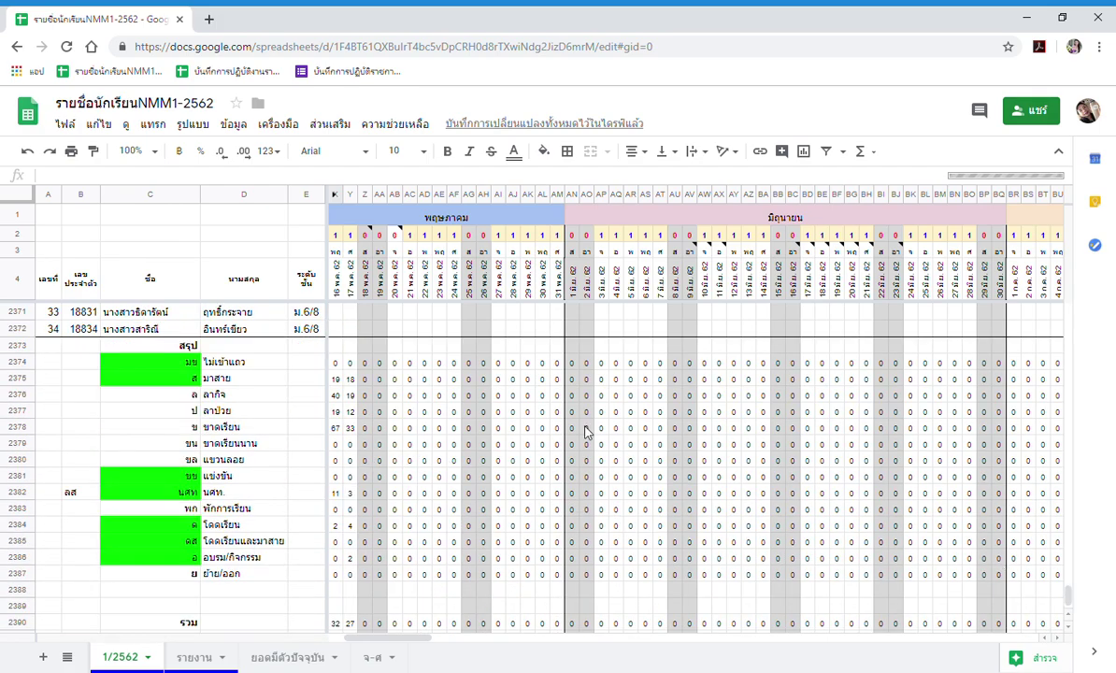
left_click_drag(49, 345, 266, 573)
left_click_drag(150, 365, 187, 393)
left_click(177, 392)
key("Down")
key("Down")
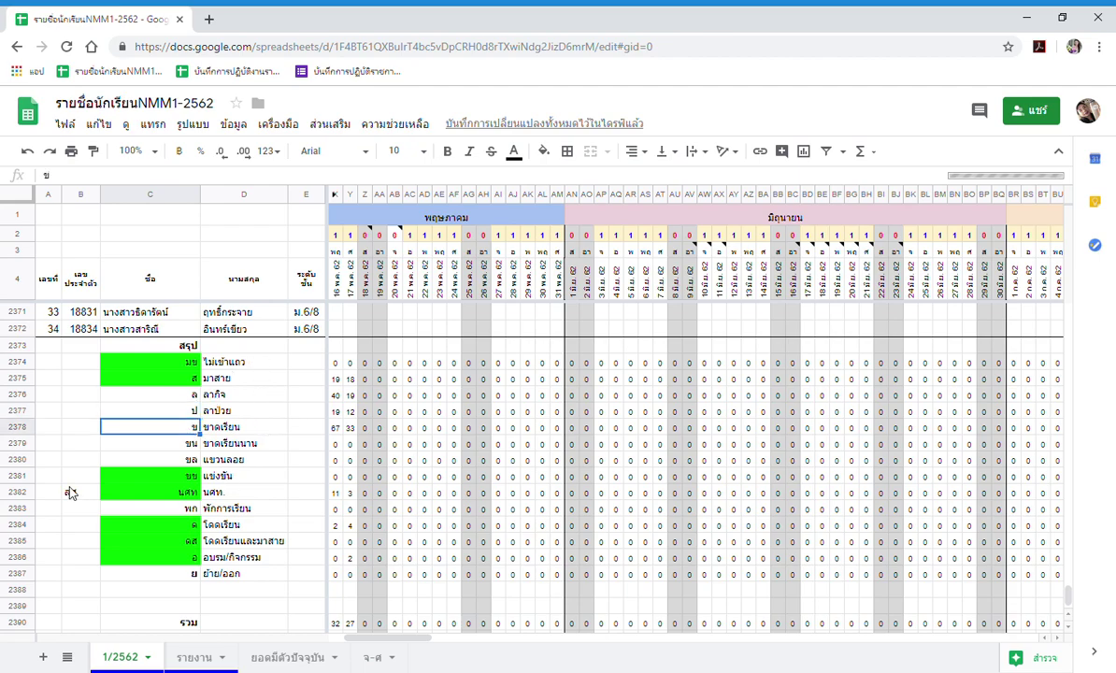
Examine the remaining status codes in the summary, including ลส beside นศท. and the codes ด, ดส and อ
left_click(206, 492)
left_click(70, 492, "shift")
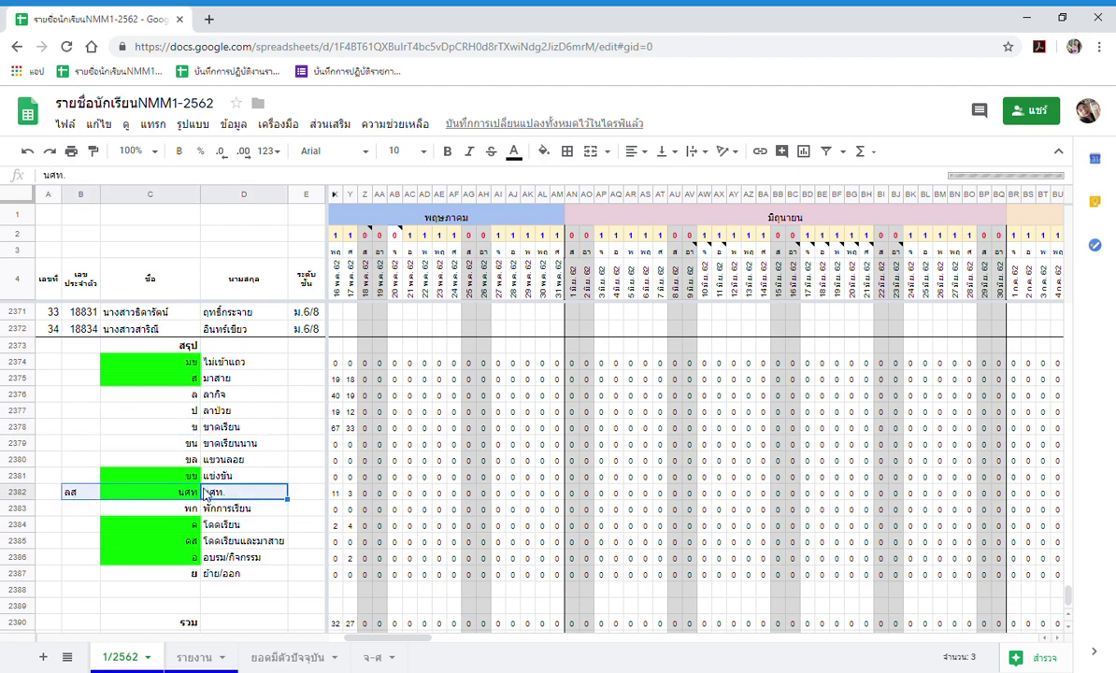
key("Up")
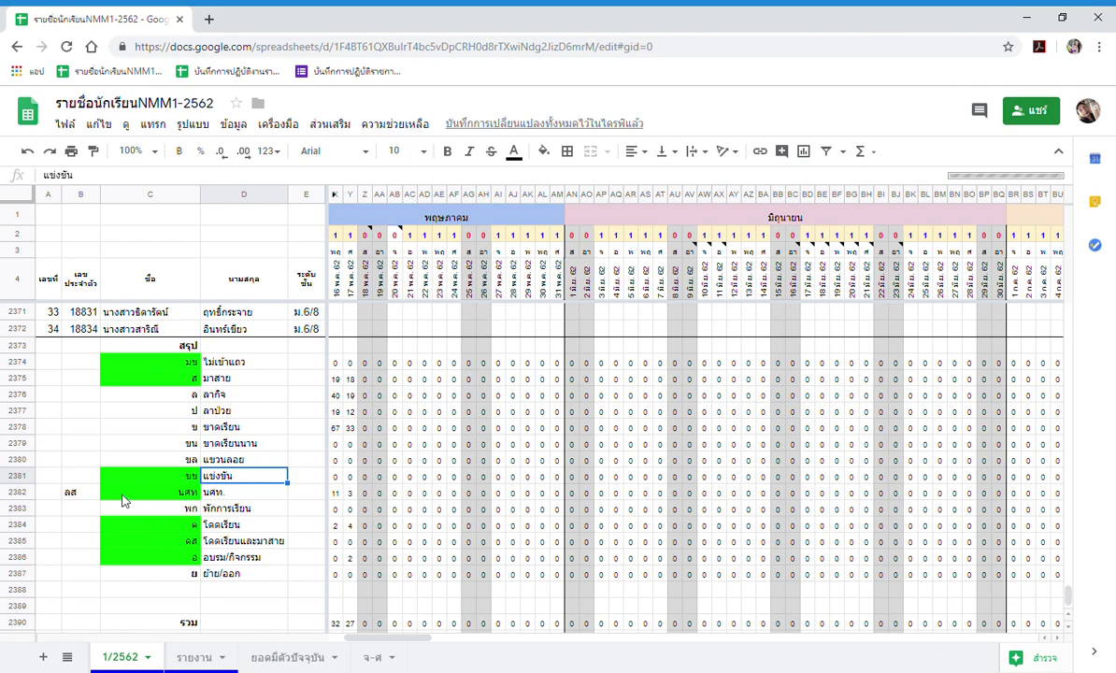
left_click(70, 495)
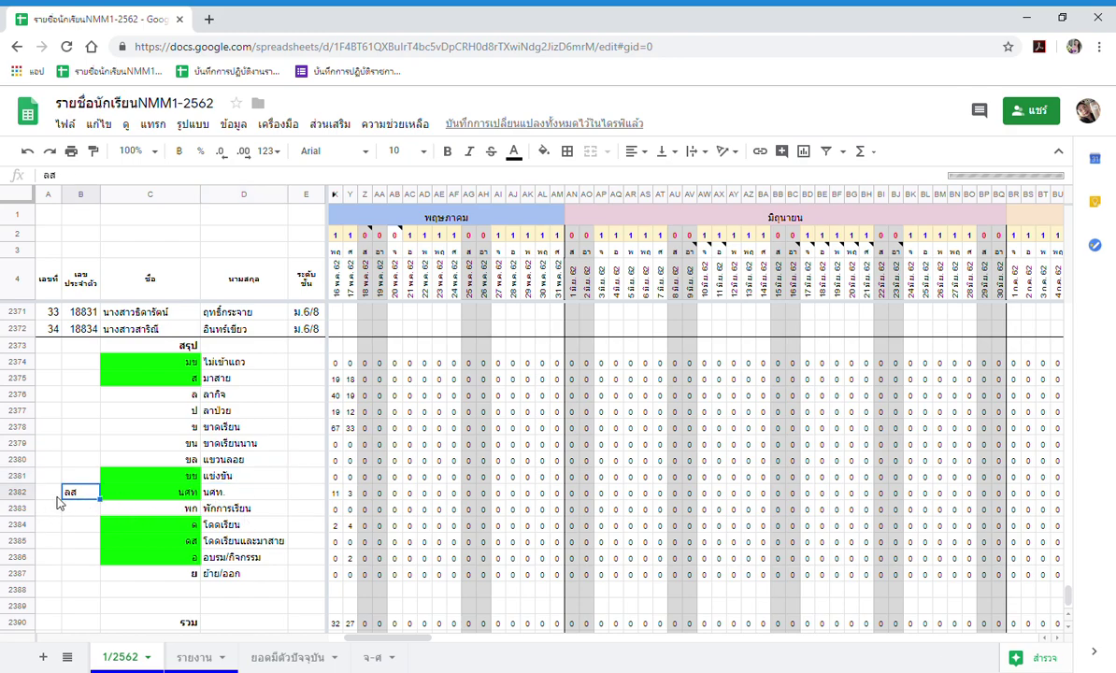
left_click(138, 500)
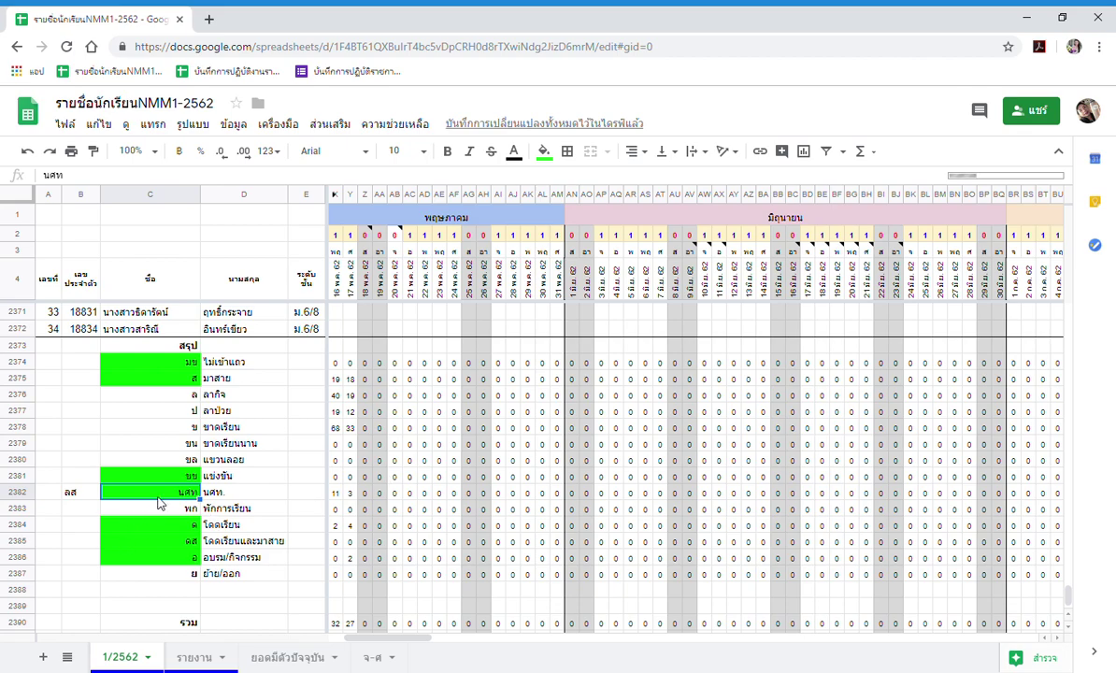
key("Down")
key("Down")
key("Down")
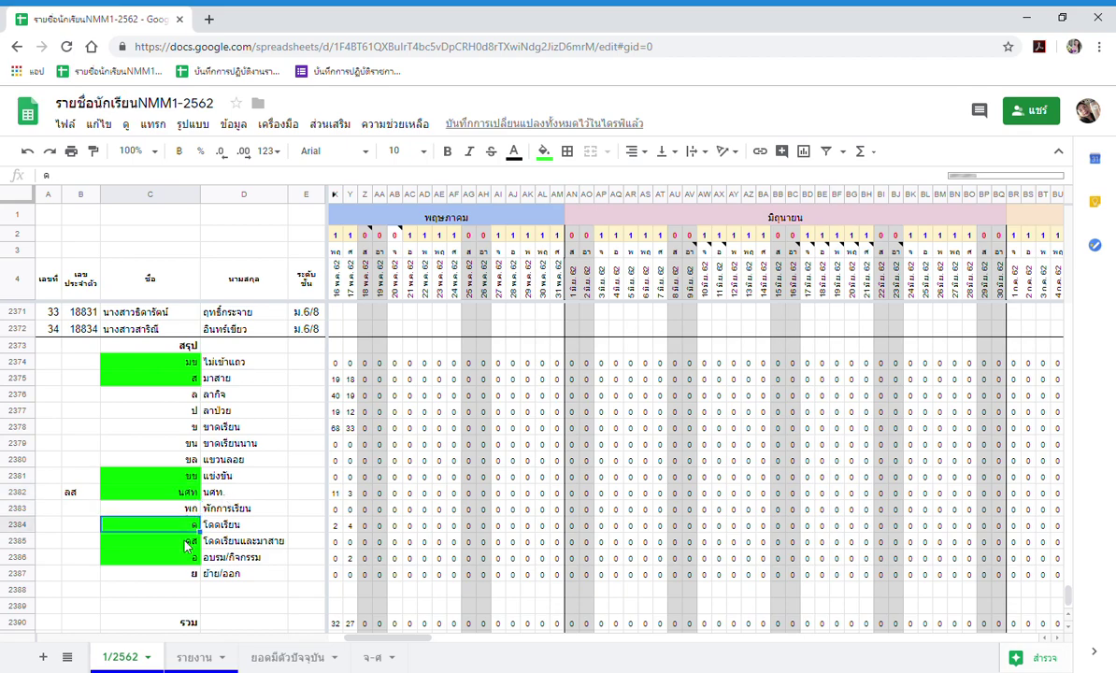
key("Down")
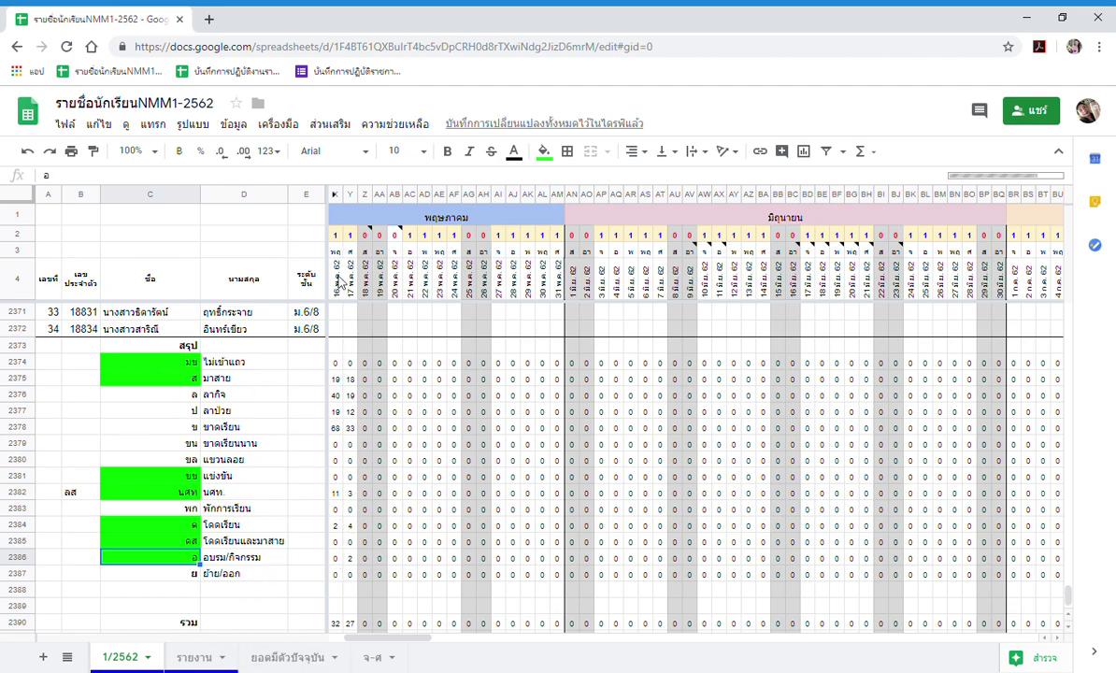
Open the pivot table's editor on the รายงาน sheet and remove 16 พ.ค. 62 from its row fields
left_click(196, 662)
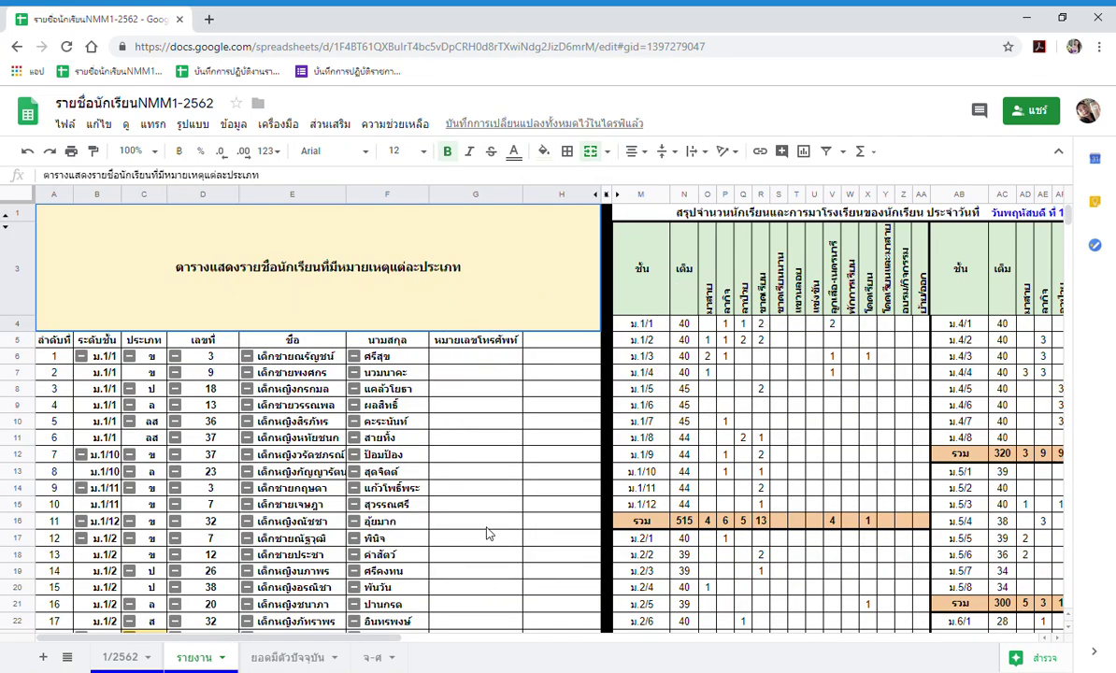
left_click(443, 356)
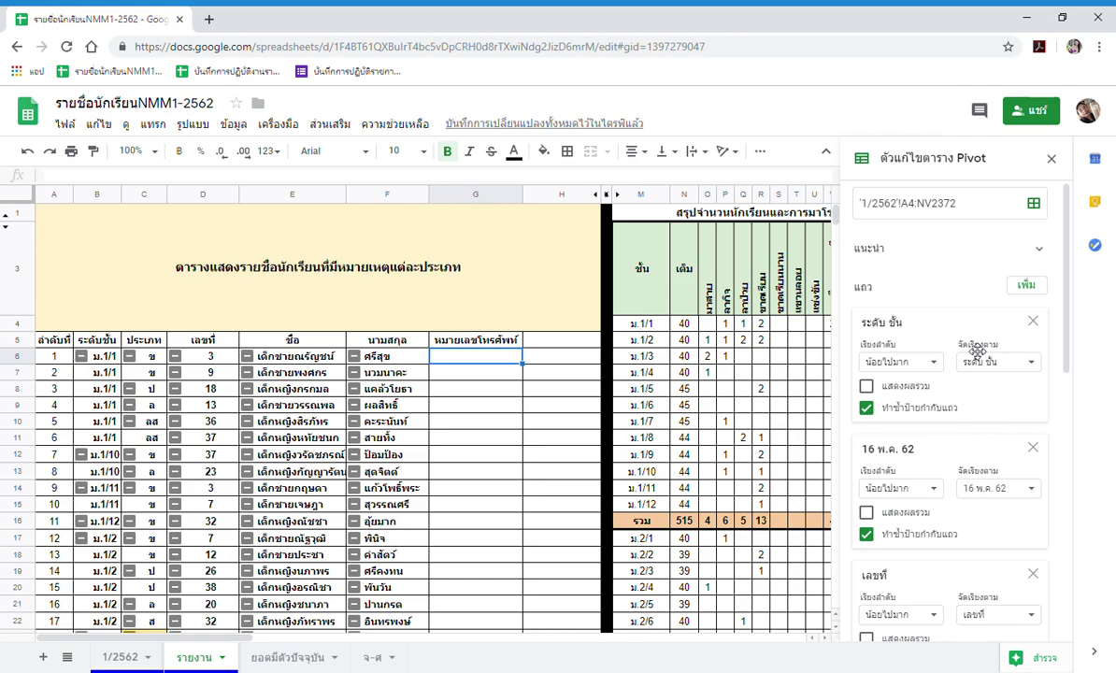
left_click(1053, 161)
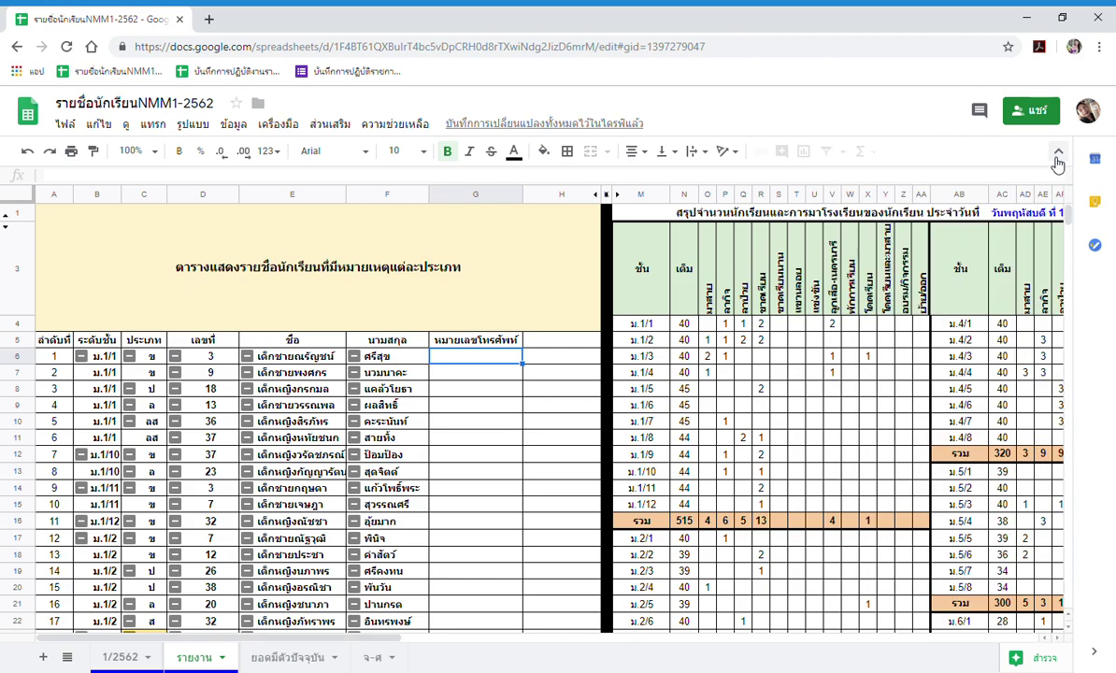
left_click(477, 374)
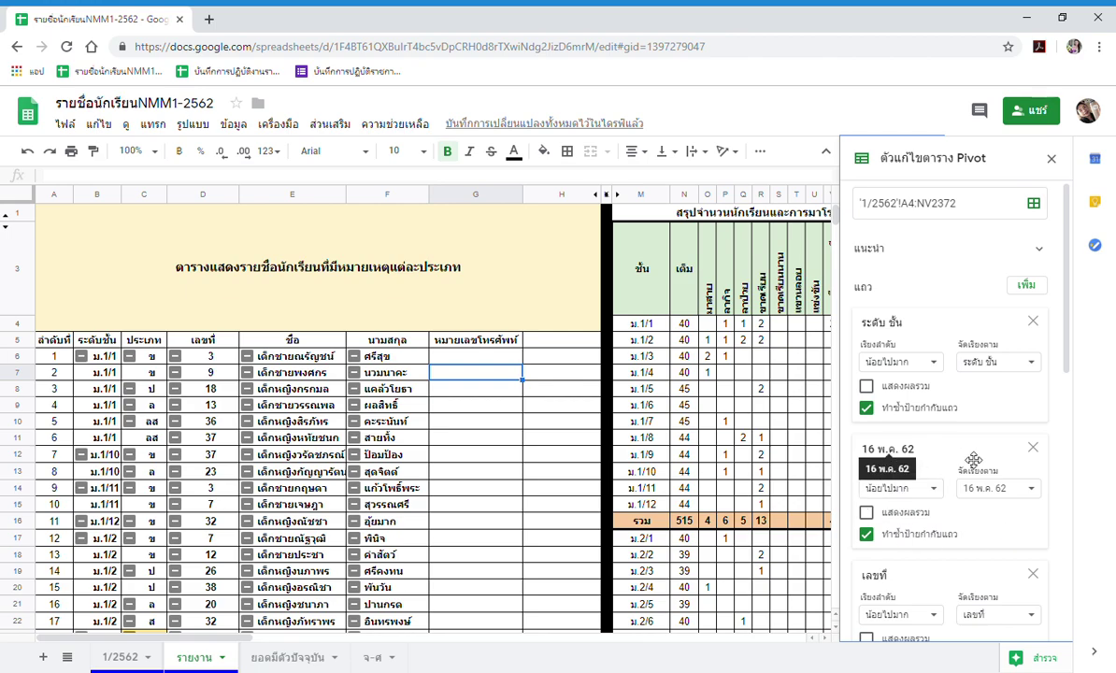
left_click(1033, 450)
Add 17 พ.ค. 62 as a row field of the pivot table
scroll(1039, 453, "down", 5)
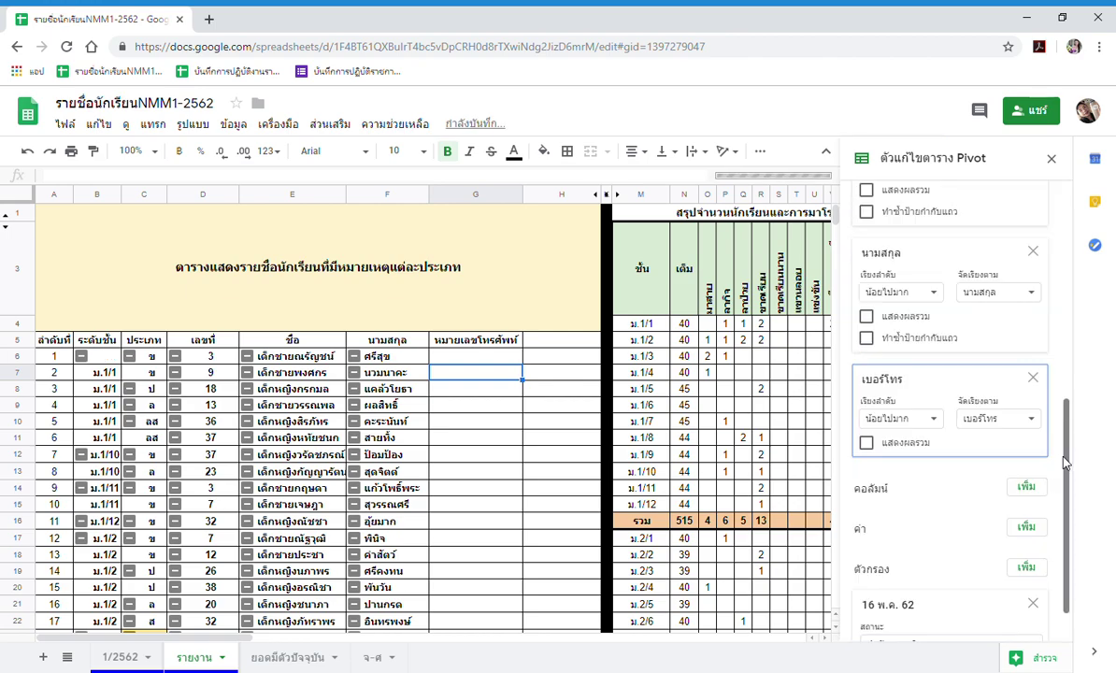
left_click_drag(1066, 467, 1070, 233)
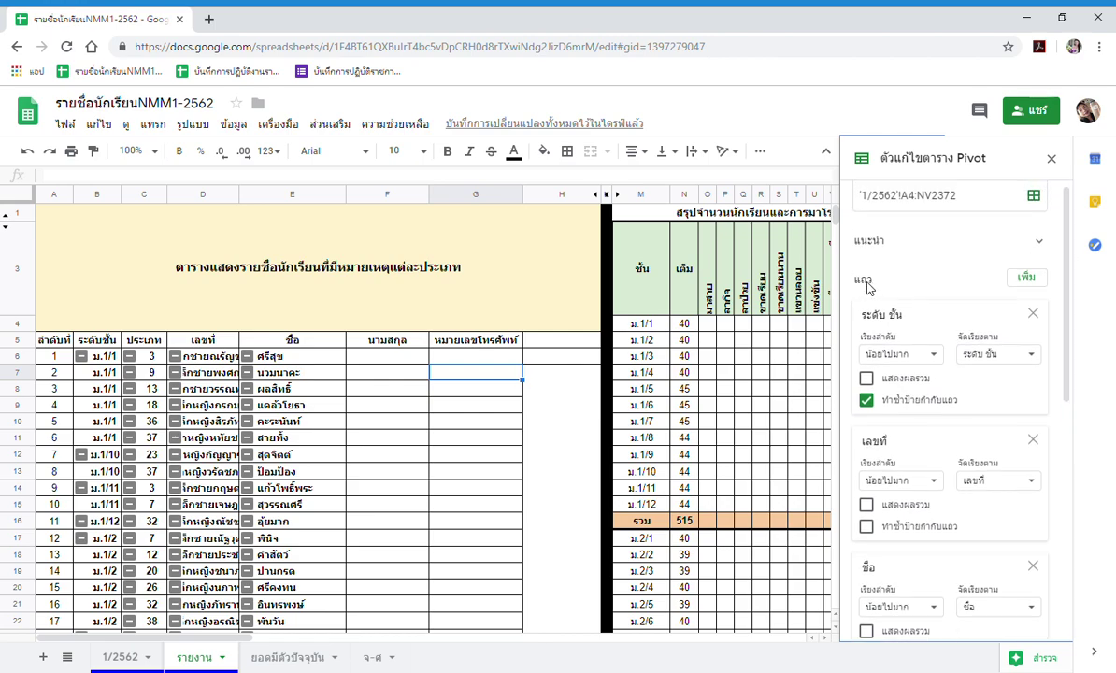
left_click(1028, 278)
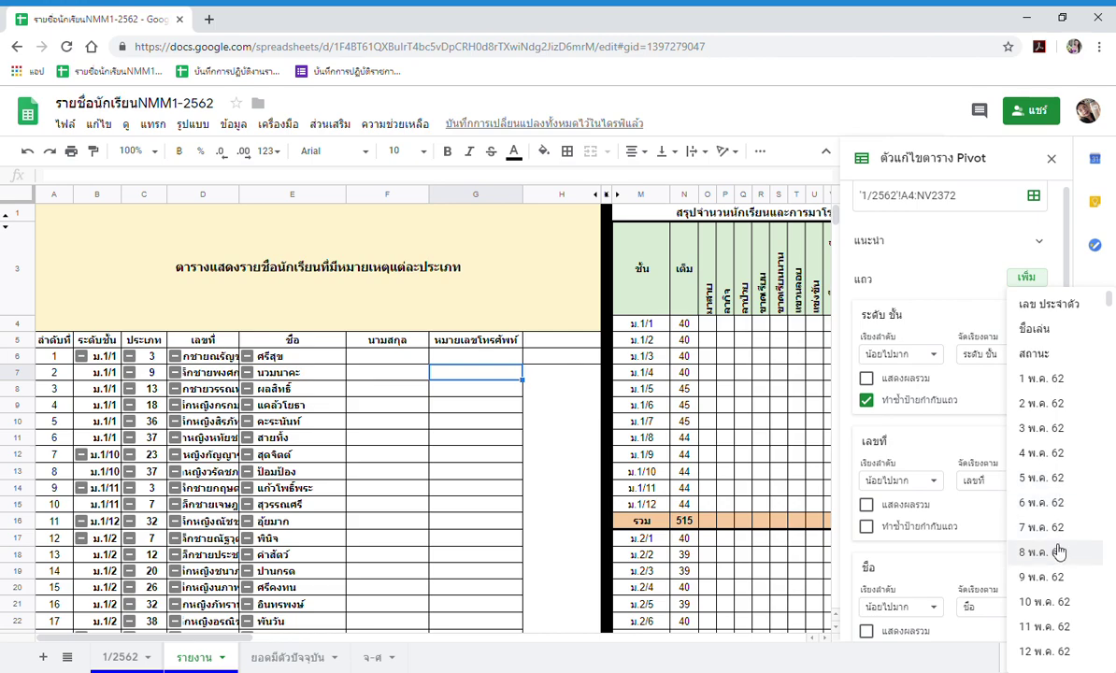
scroll(1059, 552, "down", 3)
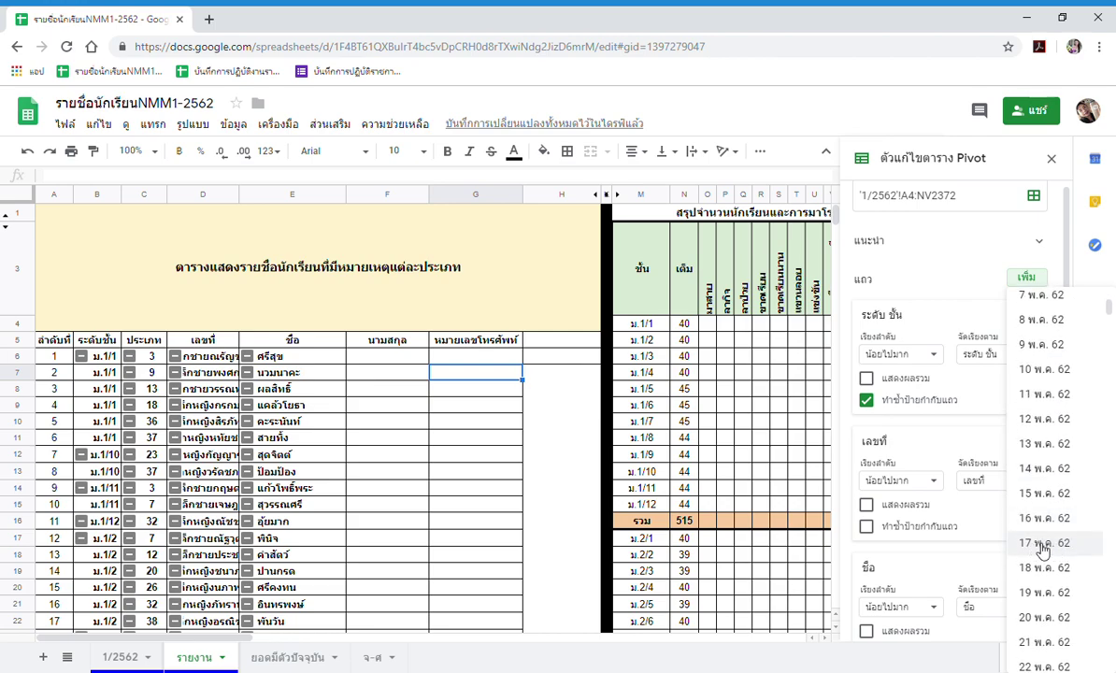
left_click(1043, 549)
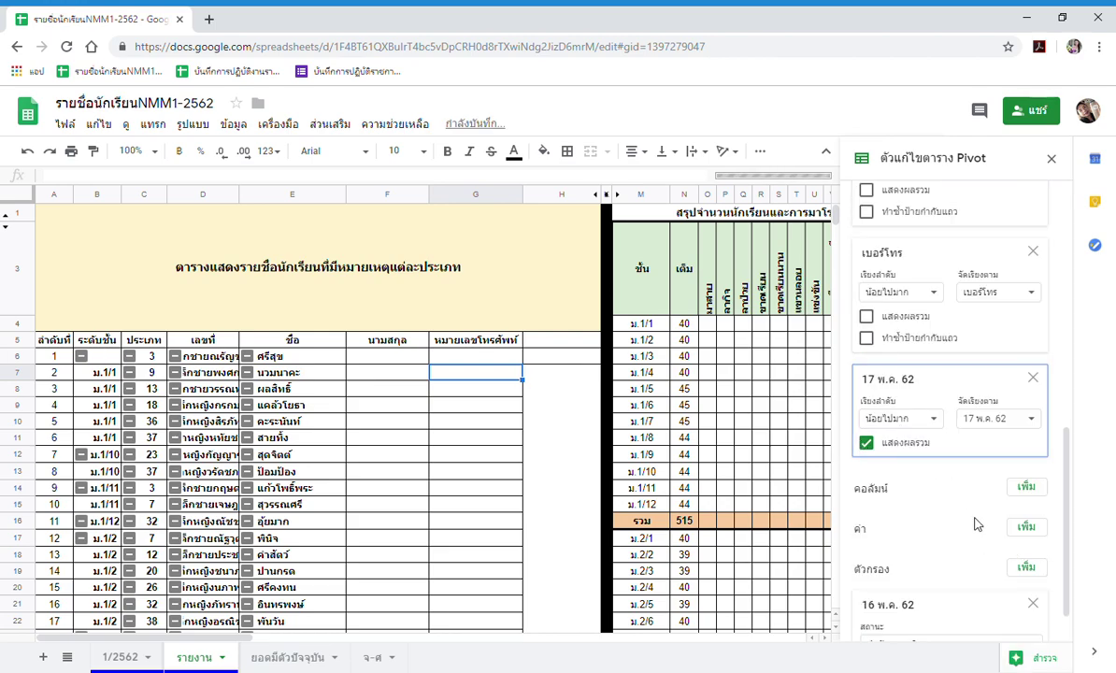
Move the 17 พ.ค. 62 row field up so it sits directly after ระดับ ชั้น and before เลขที่
scroll(976, 525, "up", 3)
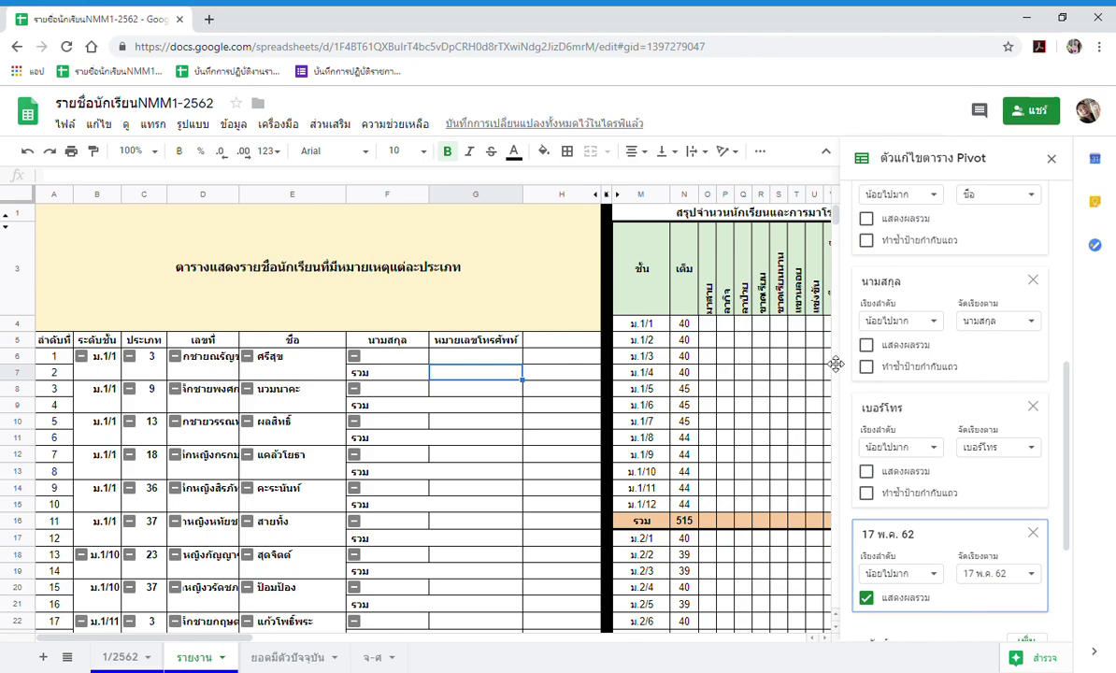
scroll(1007, 513, "up", 5)
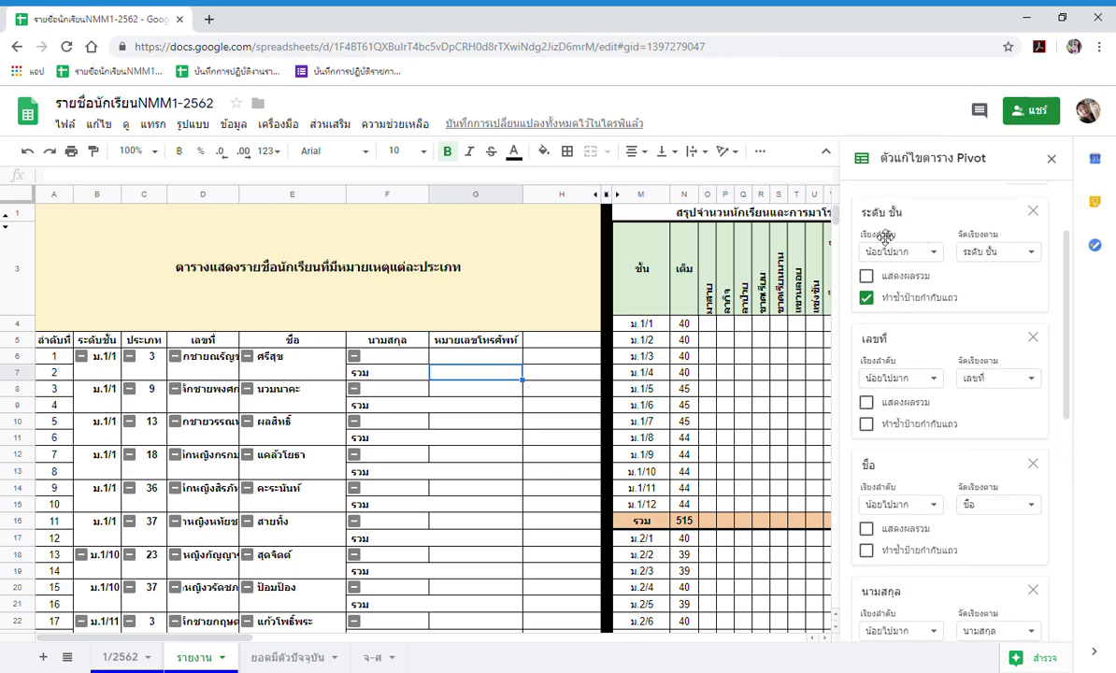
scroll(981, 561, "down", 6)
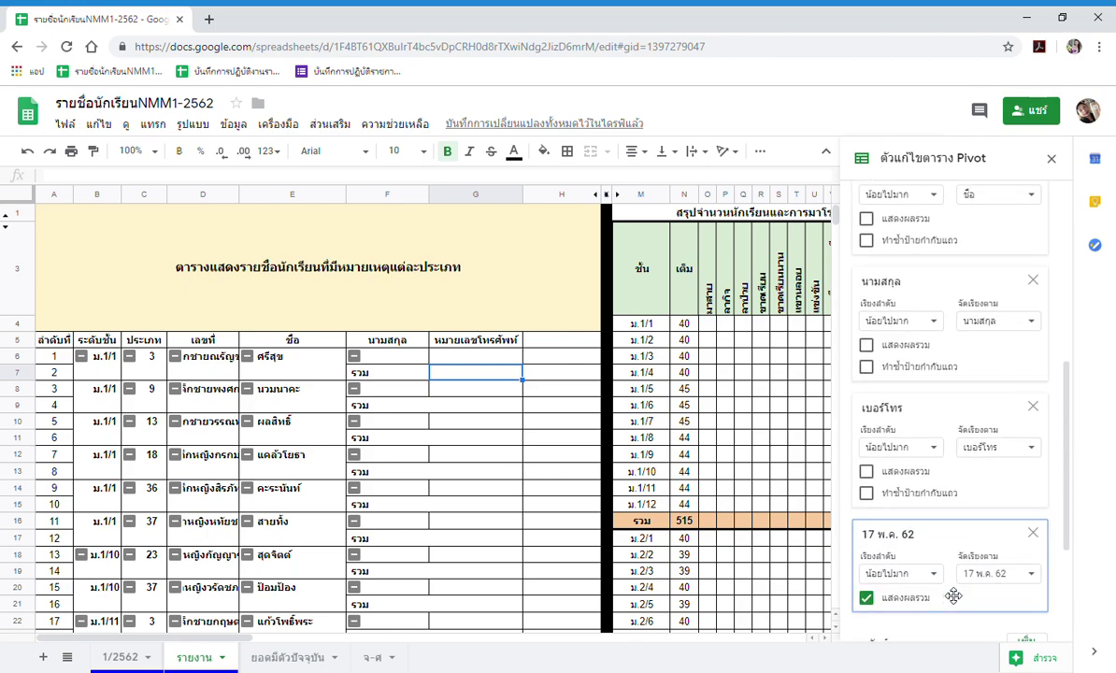
left_click_drag(1003, 549, 1008, 310)
scroll(996, 533, "up", 3)
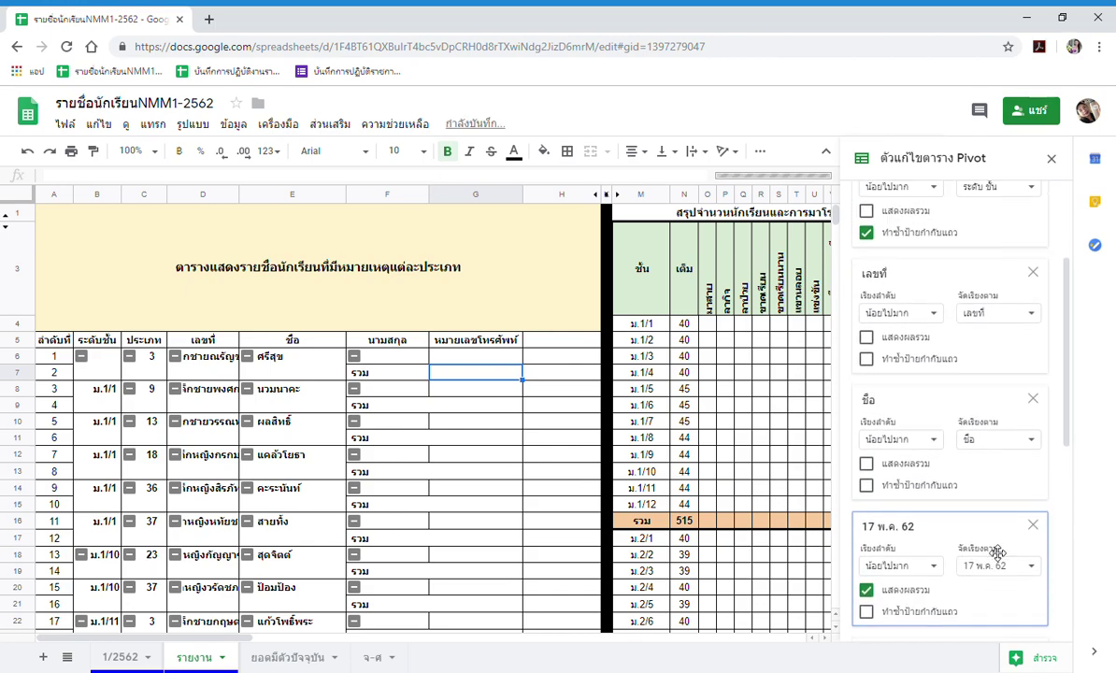
left_click_drag(993, 593, 990, 392)
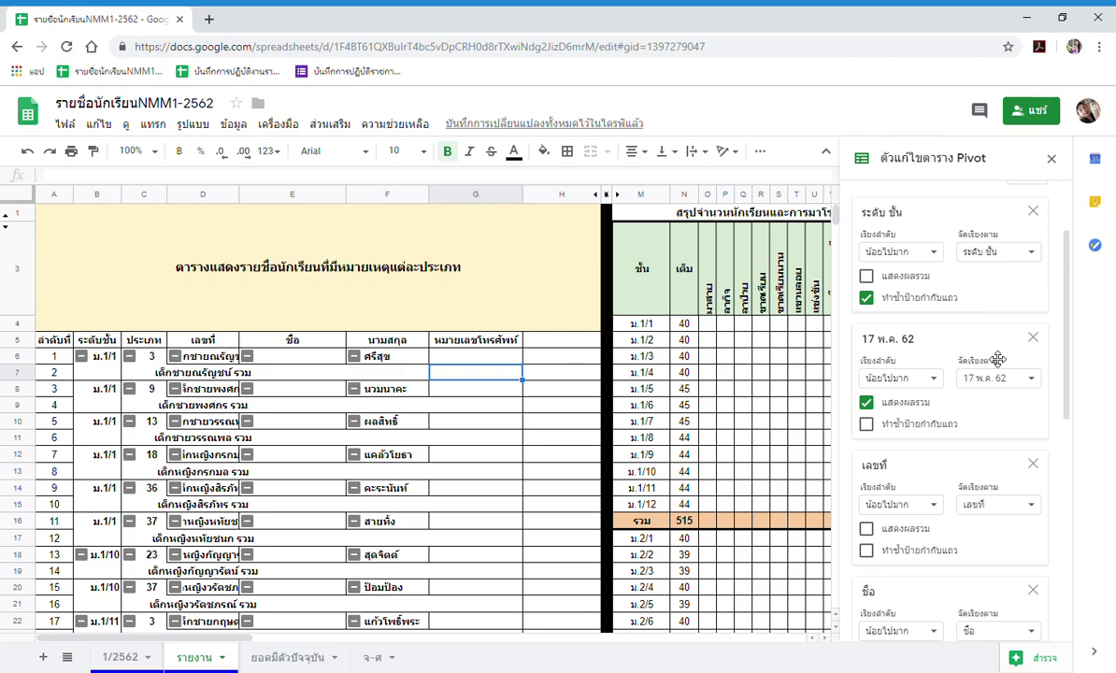
Turn off the totals and turn on repeated row labels for the 17 พ.ค. 62 row field
scroll(1018, 438, "up", 3)
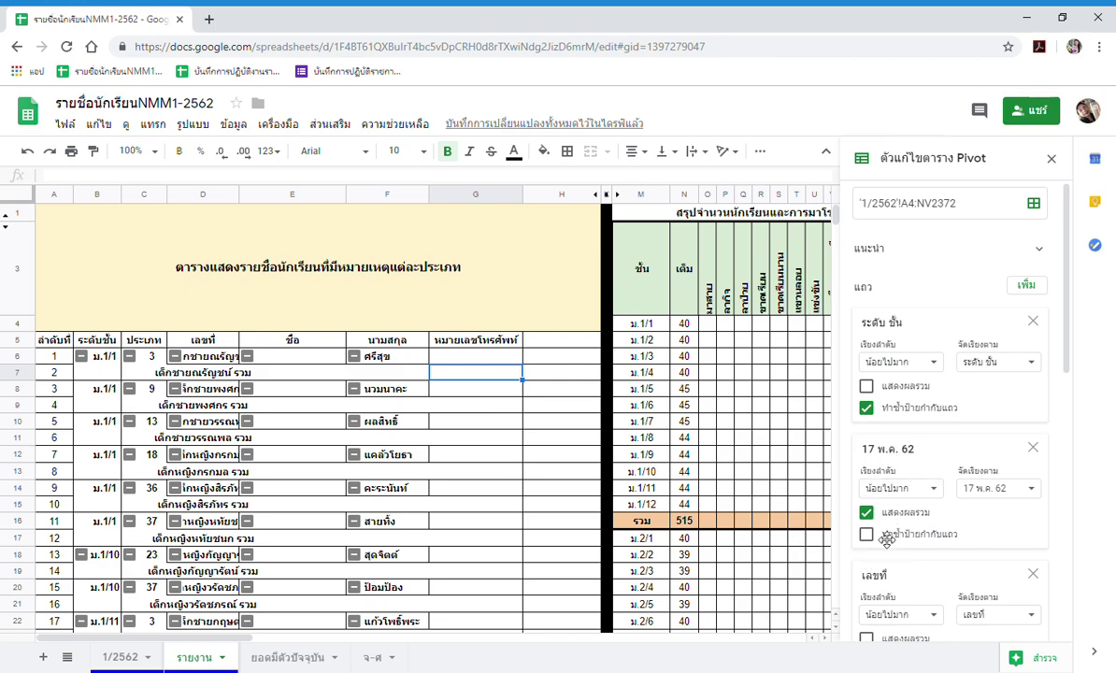
left_click(867, 513)
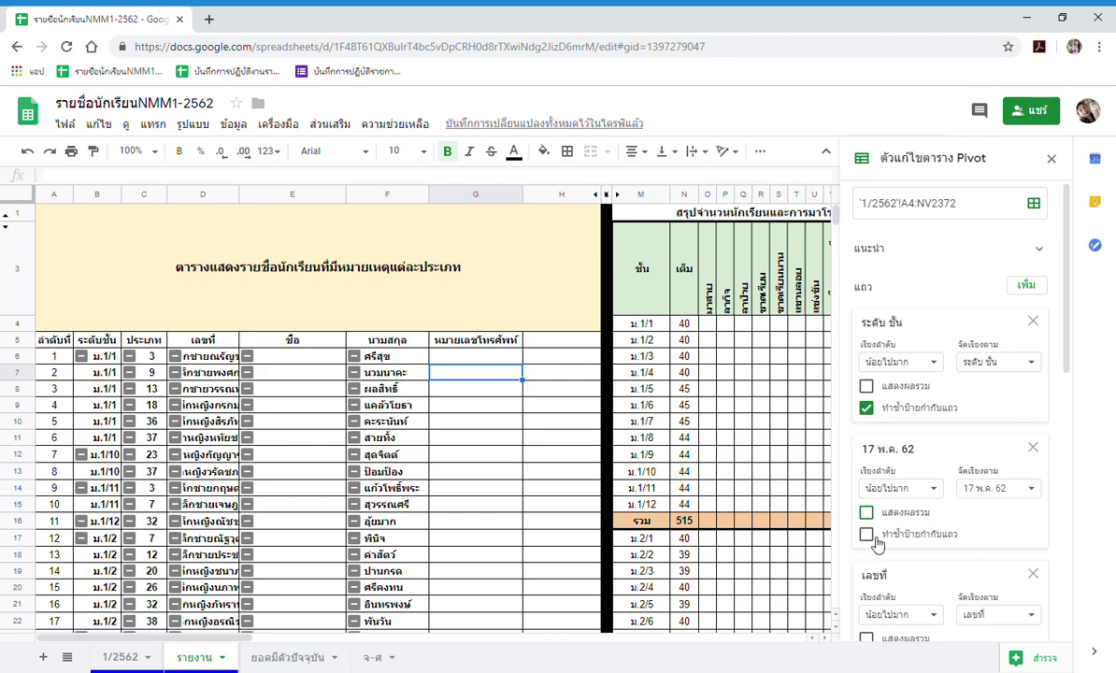
left_click(867, 535)
Remove the 16 พ.ค. 62 filter from the pivot table
scroll(940, 534, "down", 5)
scroll(976, 544, "down", 5)
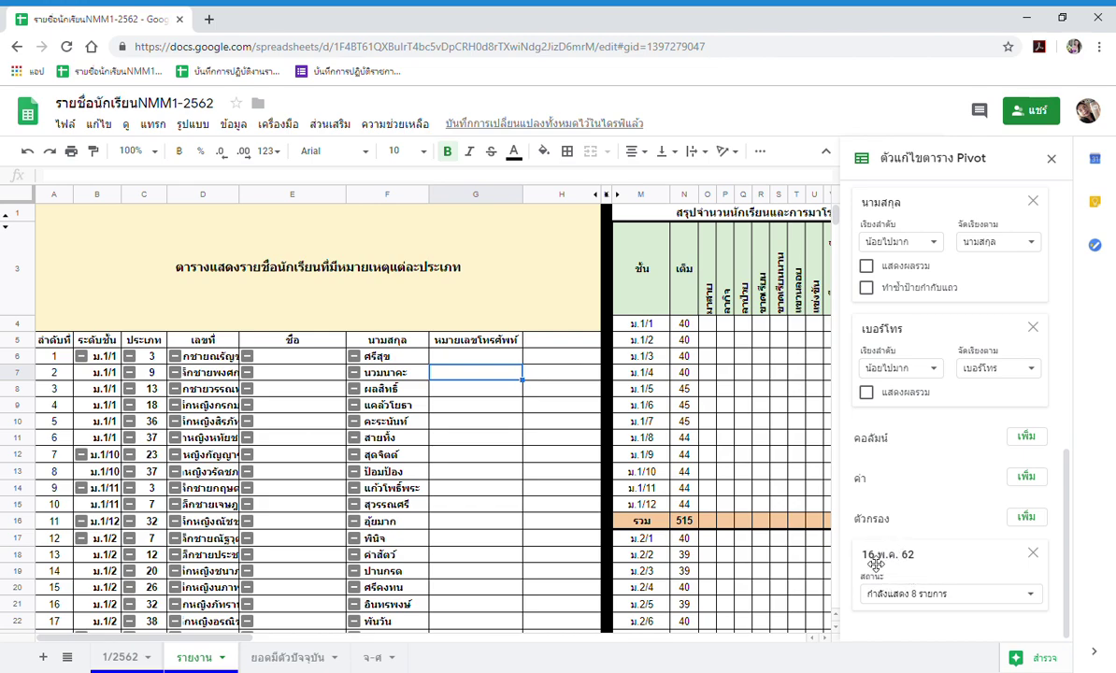
left_click(1033, 555)
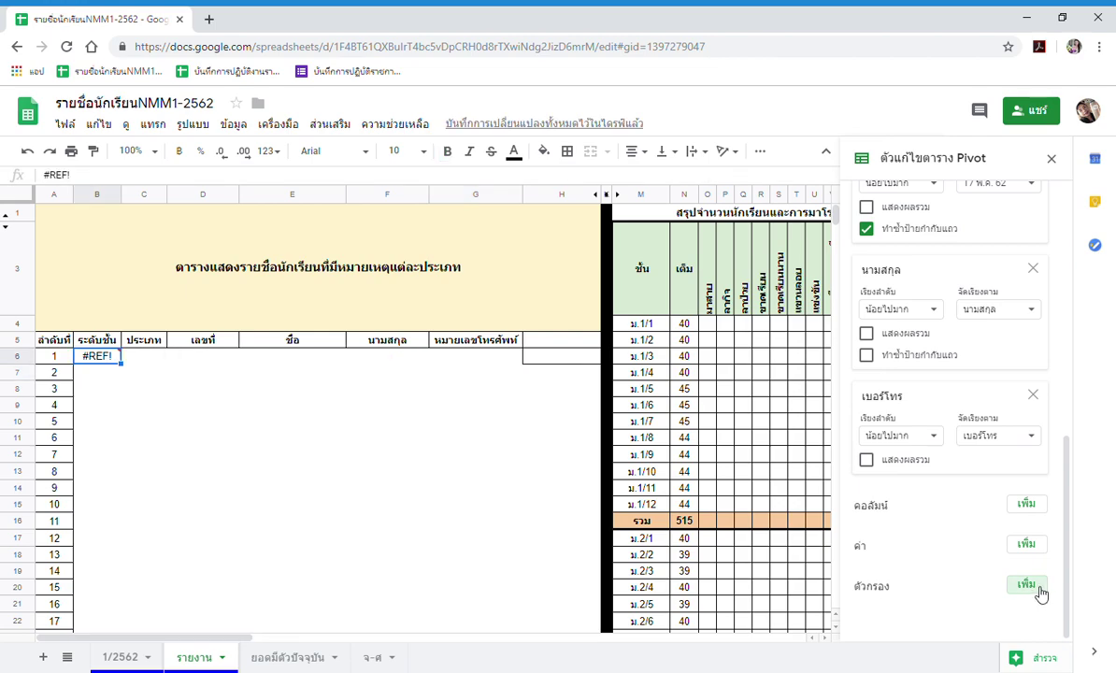
Add a pivot table filter on the 17 พ.ค. 62 field
left_click(1039, 589)
scroll(1049, 625, "down", 3)
scroll(1053, 631, "down", 5)
scroll(1053, 631, "down", 1)
scroll(1053, 630, "down", 3)
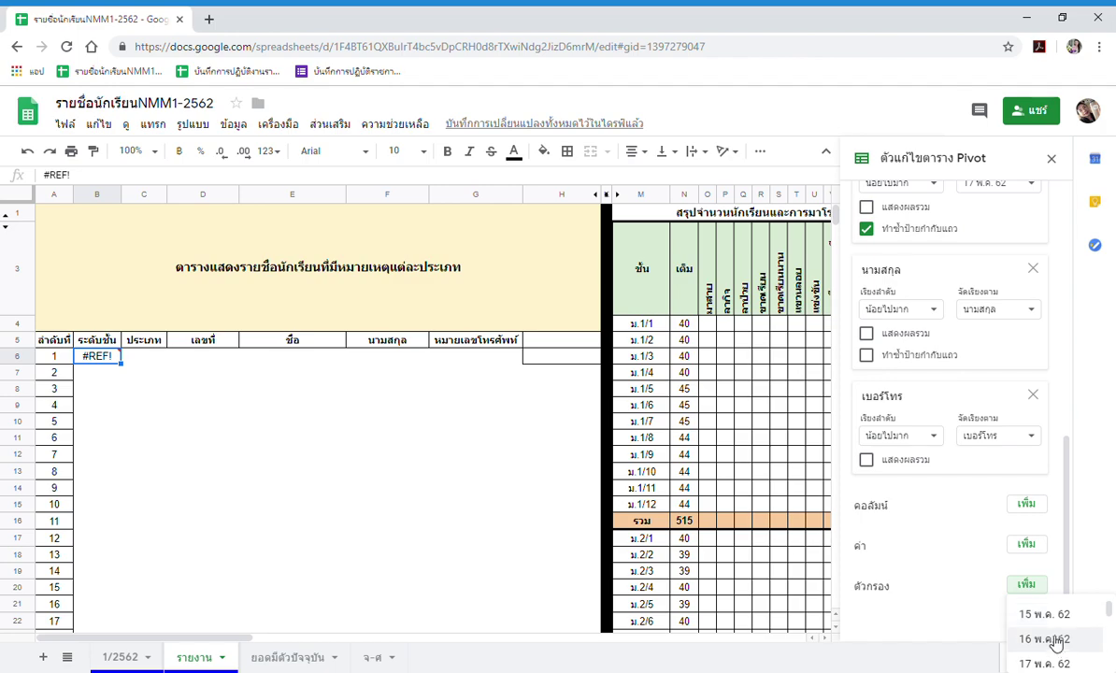
scroll(1055, 661, "down", 3)
scroll(1055, 662, "up", 3)
left_click(1051, 663)
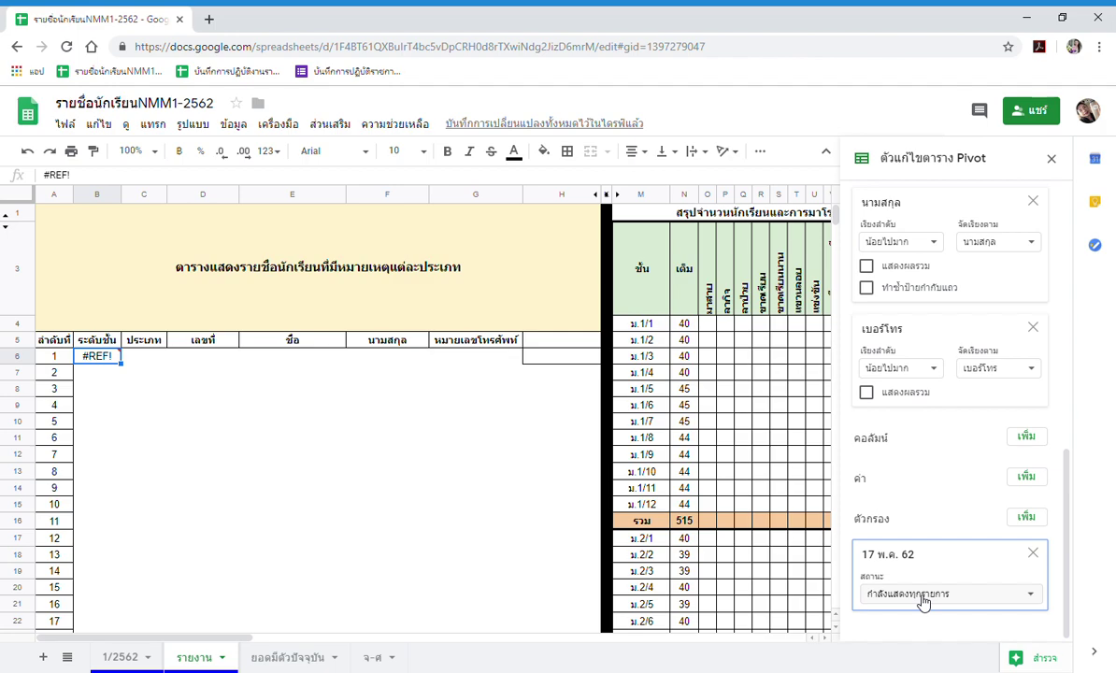
Exclude the blank (ว่าง) value from the 17 พ.ค. 62 pivot table filter and apply it
left_click(924, 598)
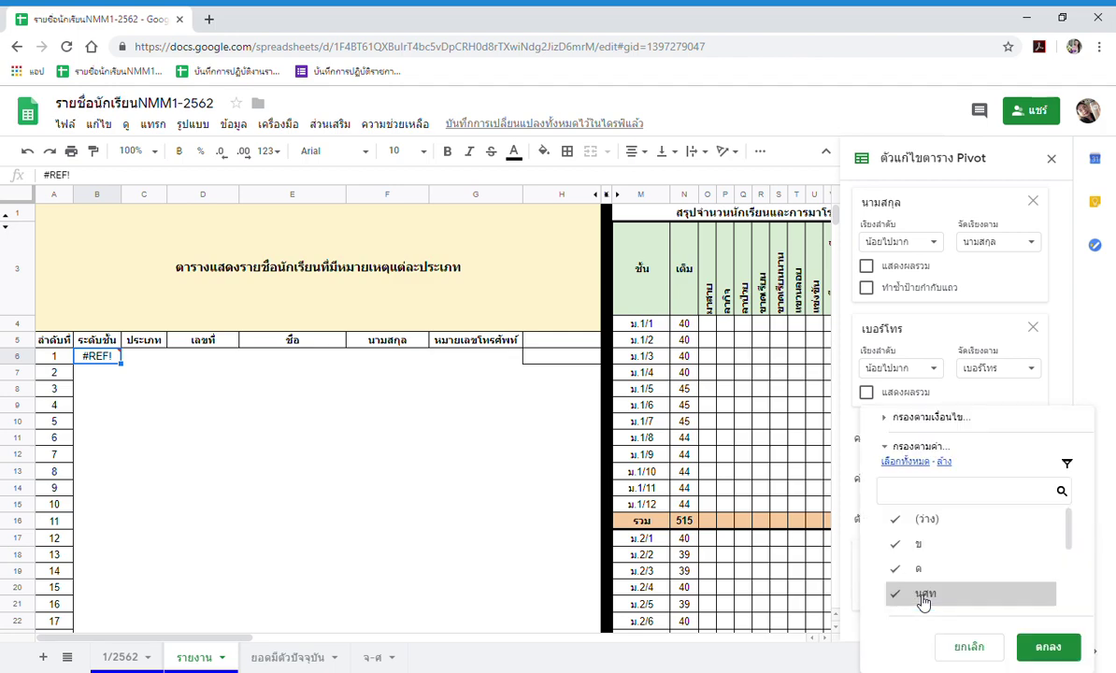
scroll(988, 570, "down", 3)
scroll(989, 570, "up", 3)
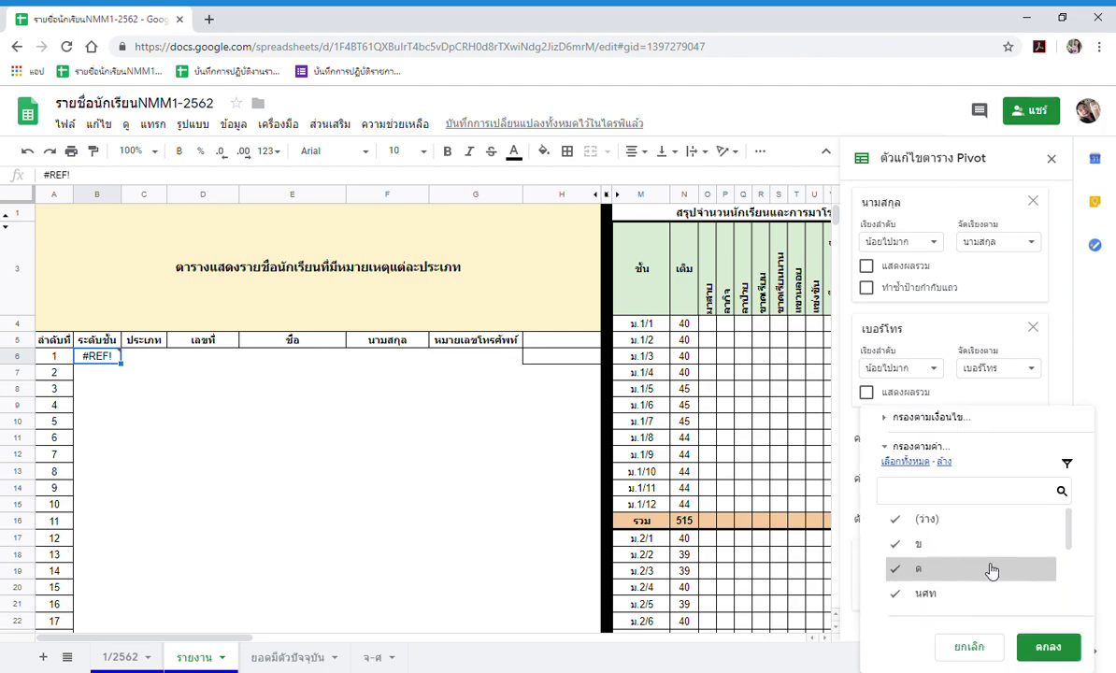
left_click(902, 529)
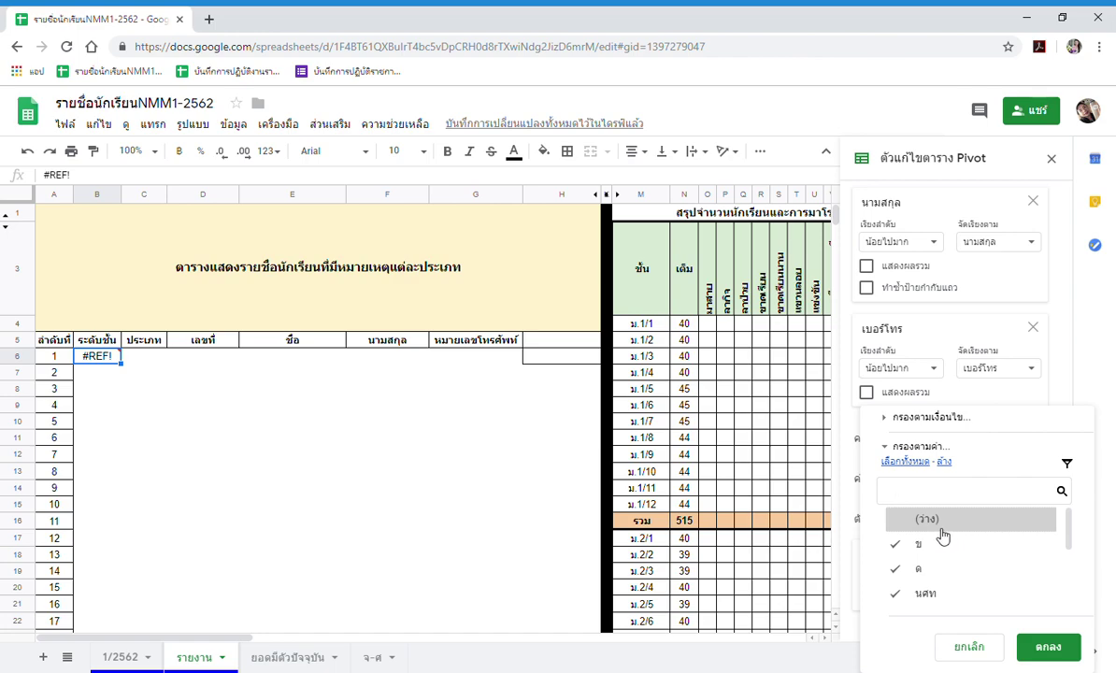
left_click(1047, 647)
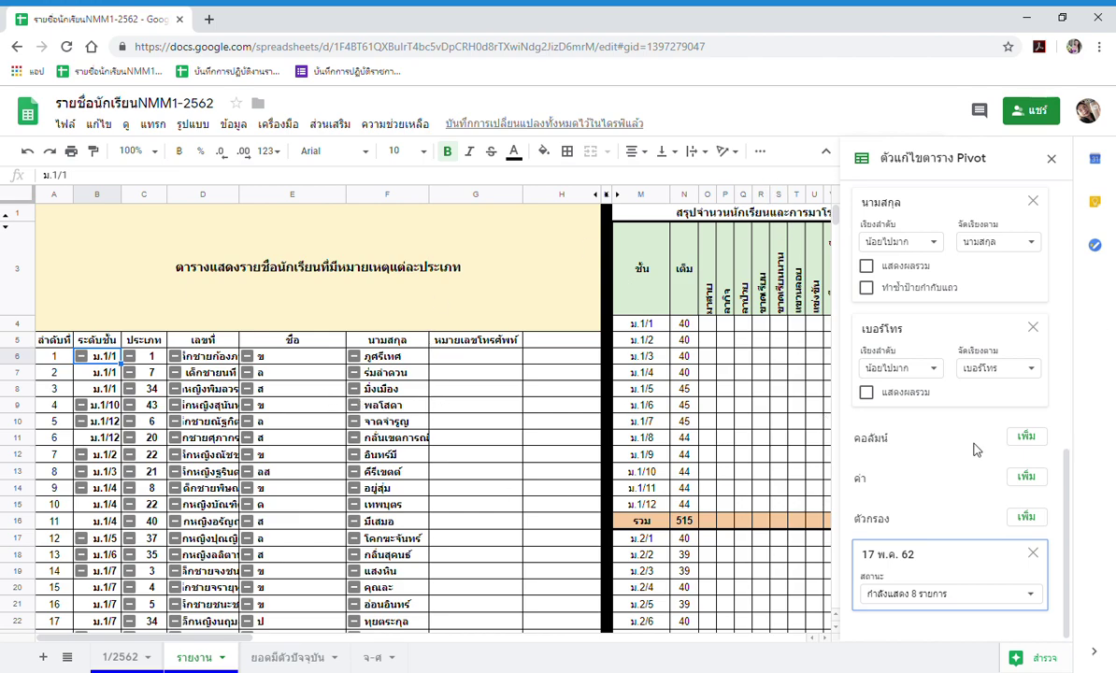
Move the 17 พ.ค. 62 row field up between ระดับ ชั้น and เลขที่ in the pivot table
left_click_drag(893, 556, 892, 506)
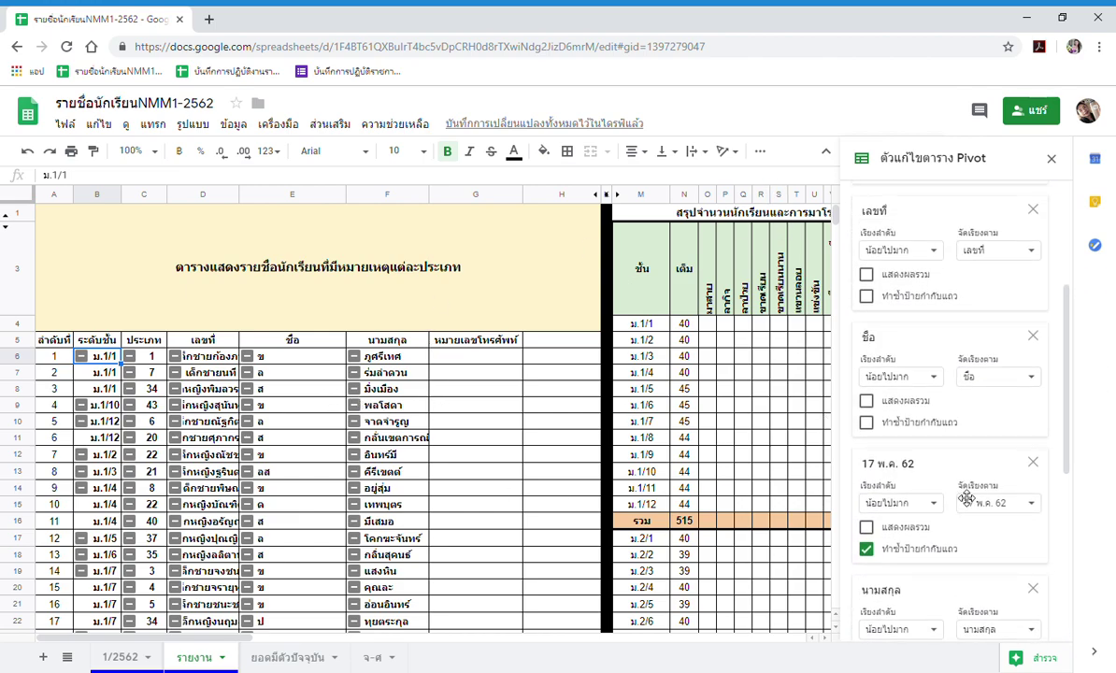
scroll(996, 523, "down", 2)
scroll(999, 486, "up", 4)
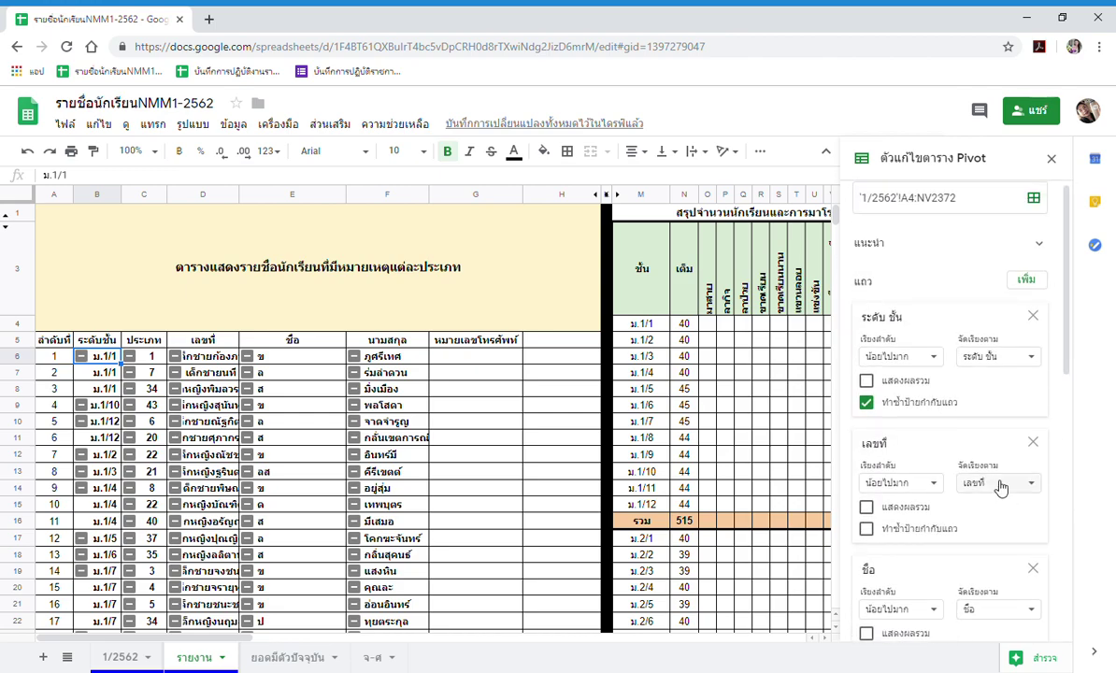
scroll(1000, 487, "down", 5)
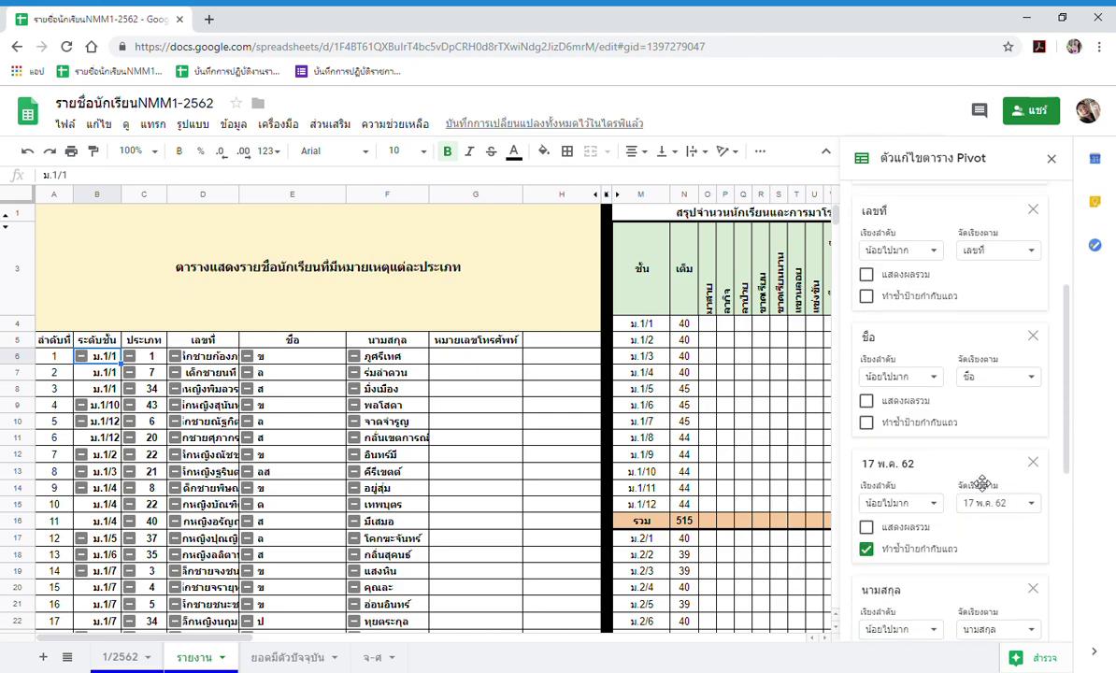
left_click_drag(980, 480, 964, 318)
left_click_drag(994, 568, 935, 574)
scroll(947, 598, "up", 2)
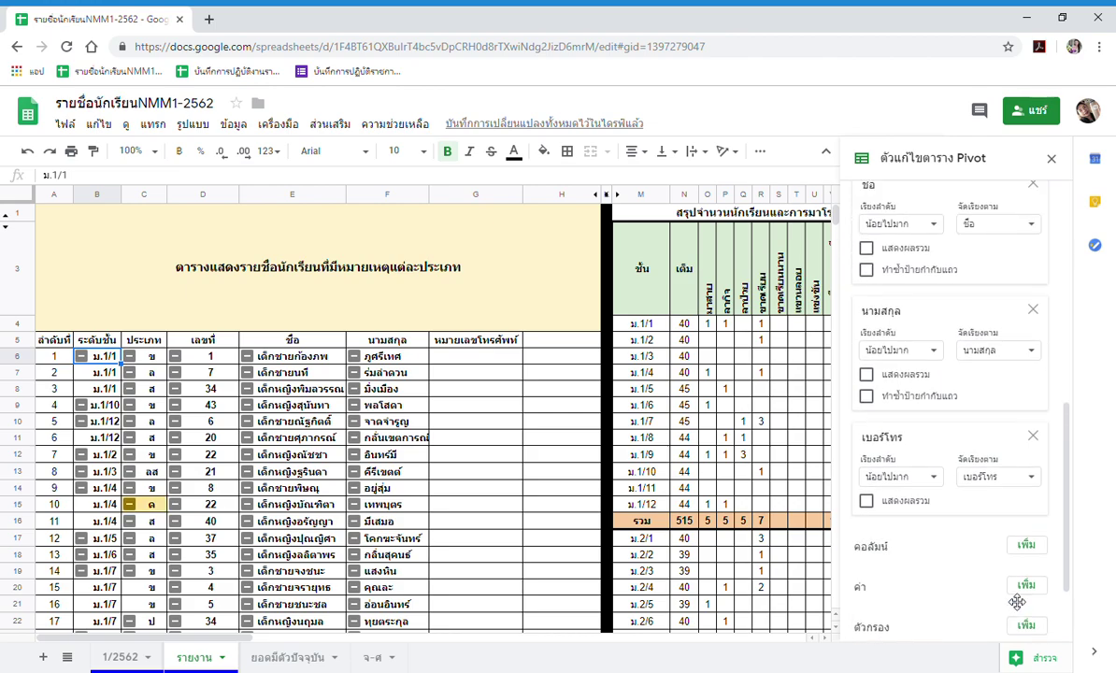
scroll(983, 626, "up", 5)
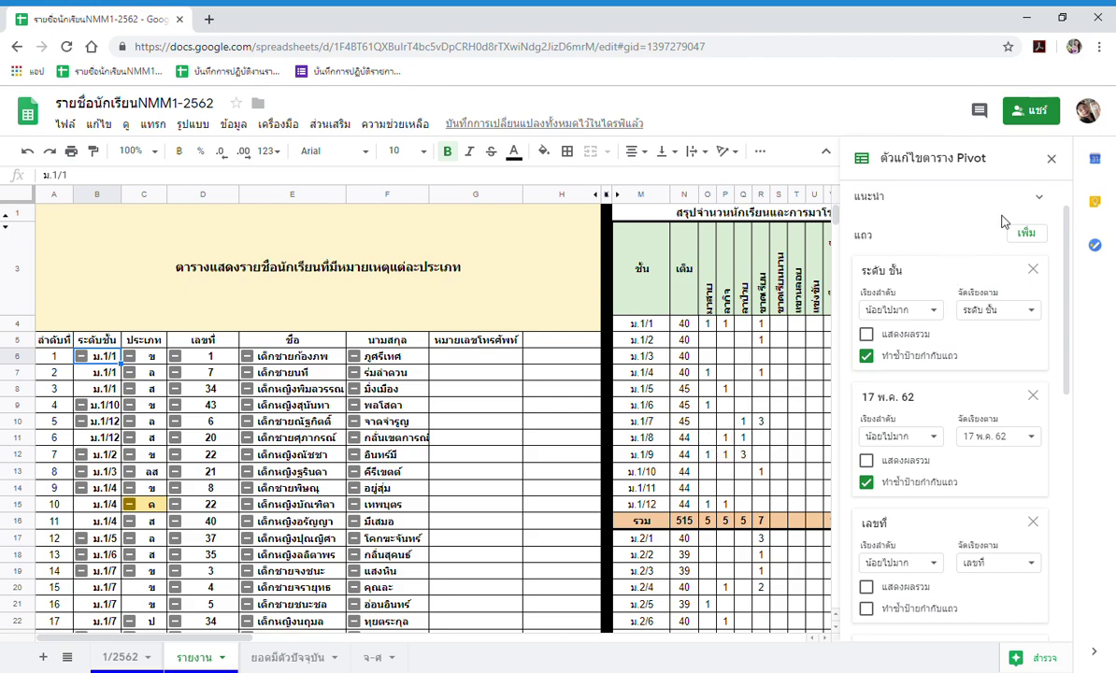
Review the daily attendance summary by class and the รายชื่อนักเรียนที่หนีเรียน box below it
left_click_drag(229, 639, 375, 651)
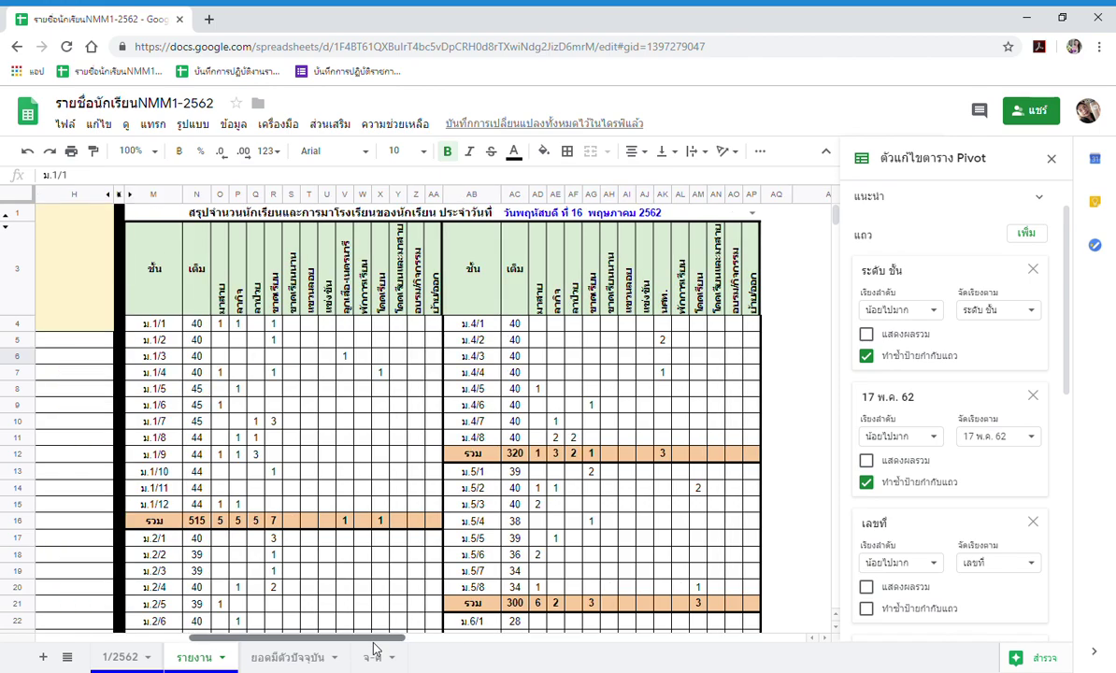
scroll(760, 561, "down", 1)
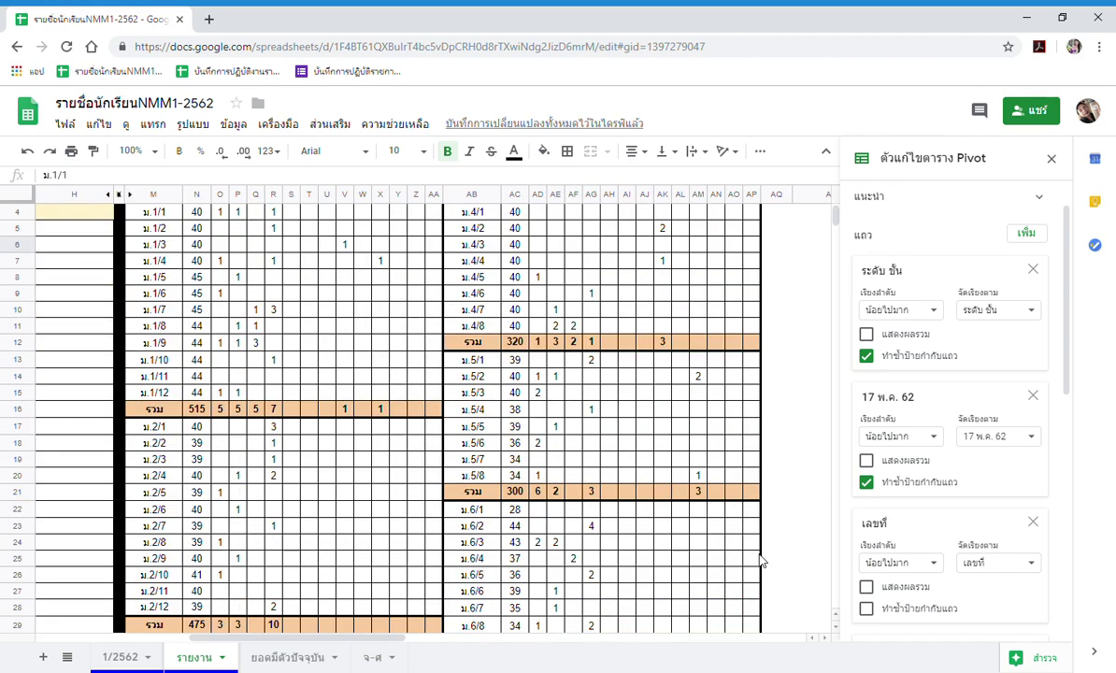
scroll(760, 561, "up", 1)
scroll(729, 561, "down", 6)
left_click(687, 540)
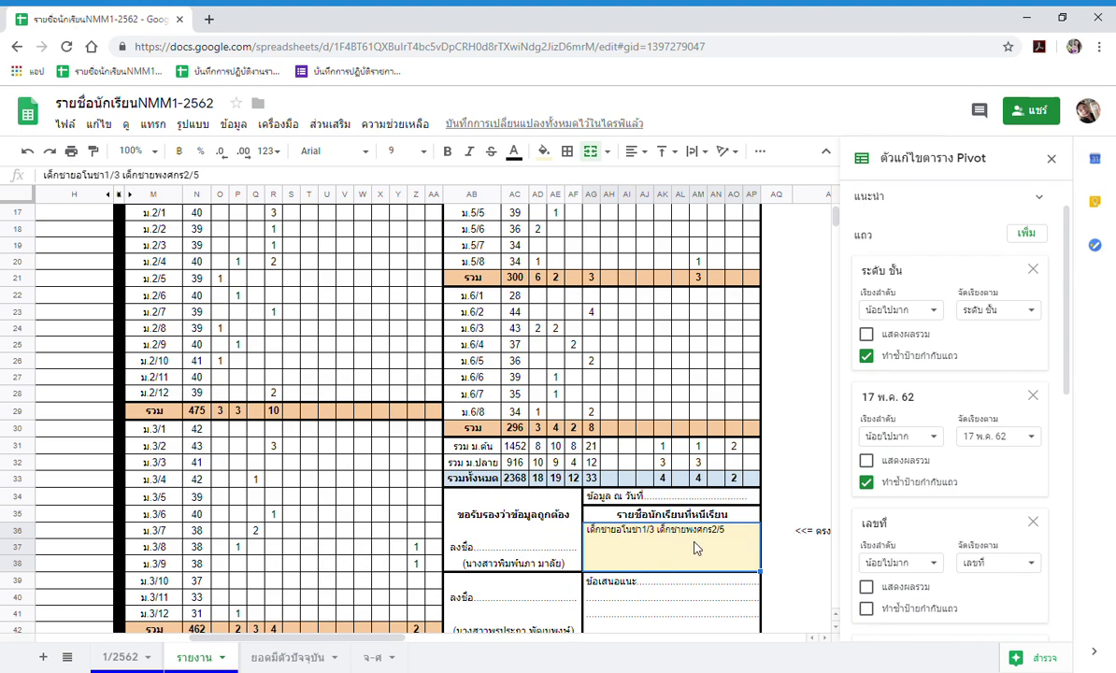
left_click_drag(369, 641, 416, 643)
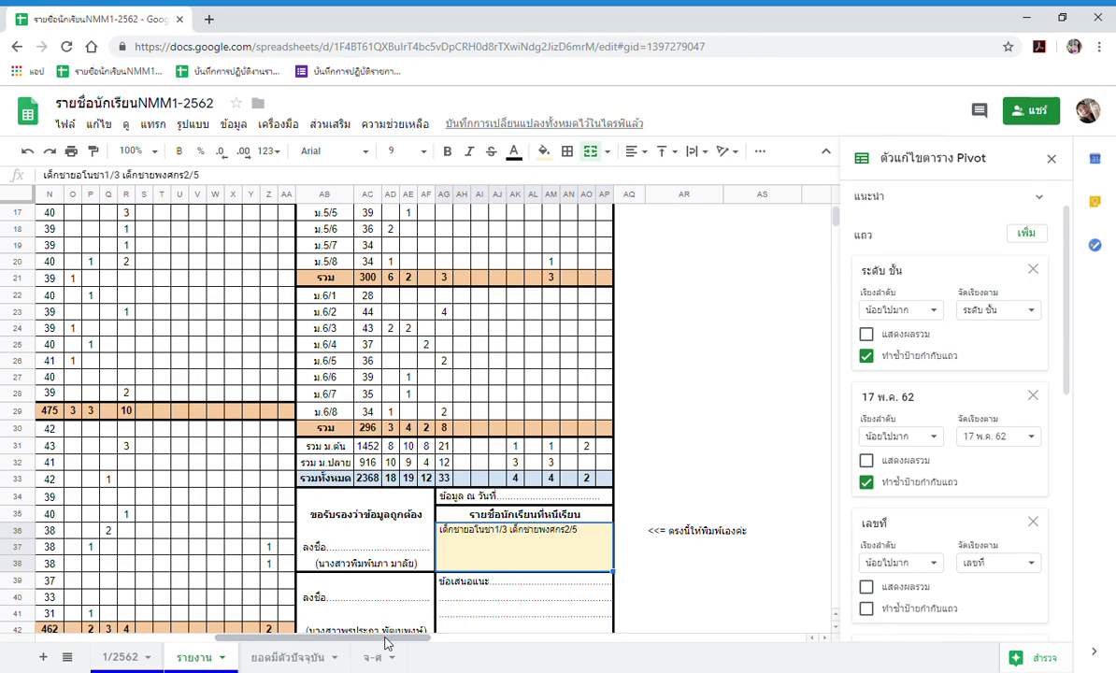
left_click_drag(377, 643, 201, 645)
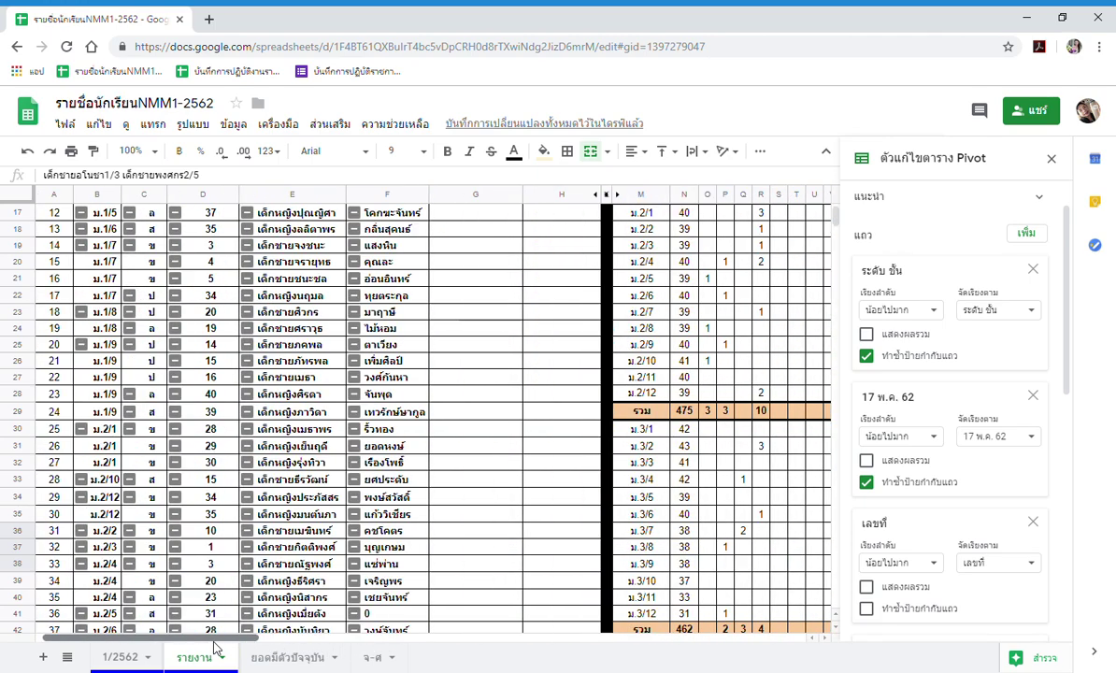
Replace the text in the รายชื่อนักเรียนที่หนีเรียน box with the name of the ม.1/4 student coded ด, followed by 1/4
scroll(360, 581, "up", 3)
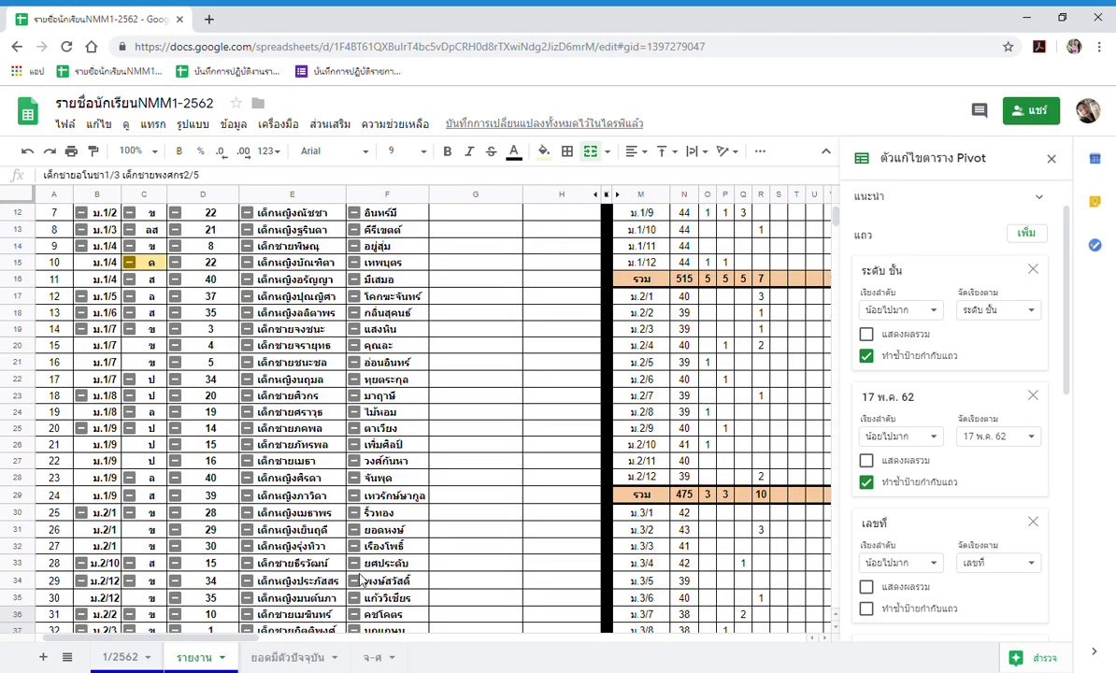
scroll(360, 581, "up", 5)
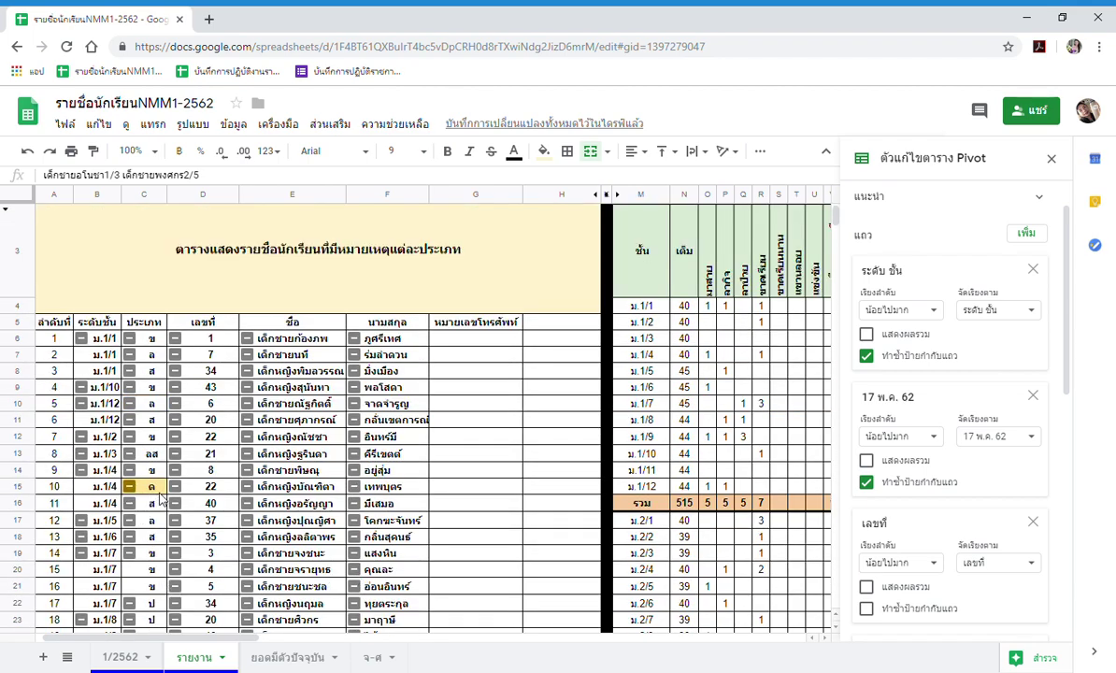
left_click(318, 491)
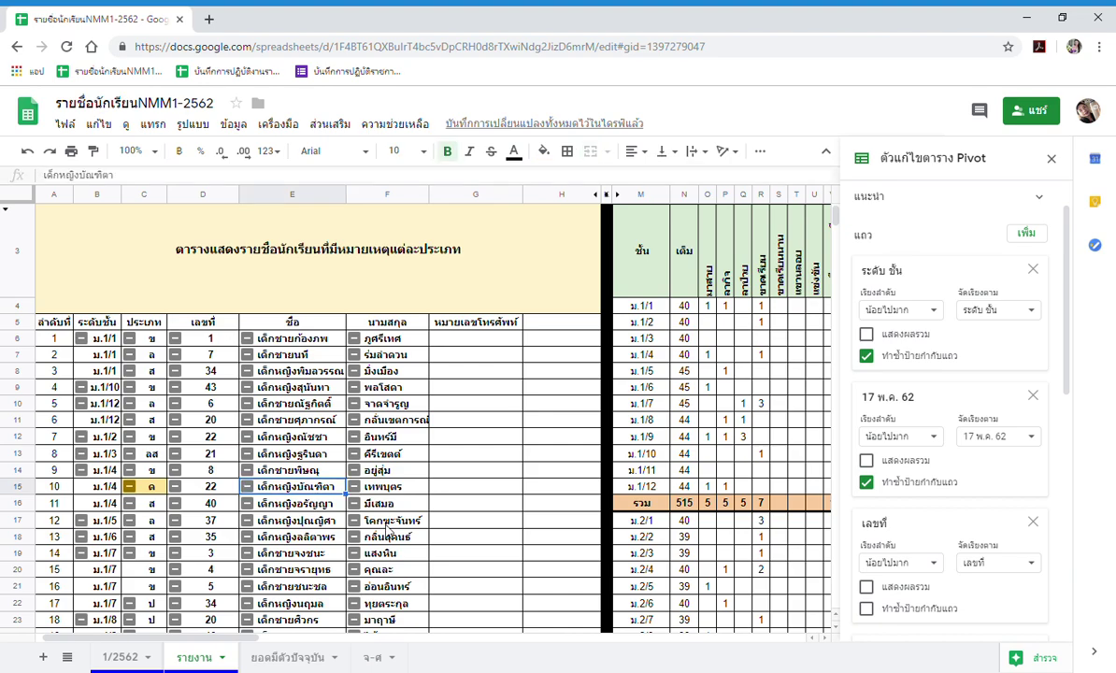
key("ctrl+c")
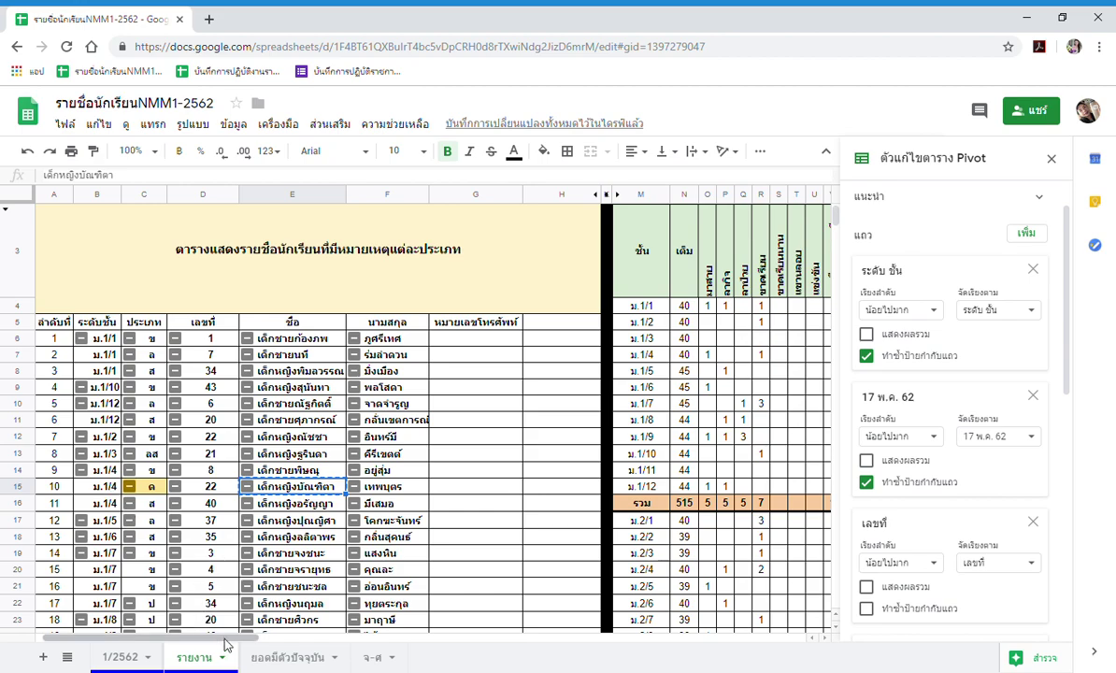
left_click_drag(229, 640, 413, 639)
scroll(393, 575, "down", 5)
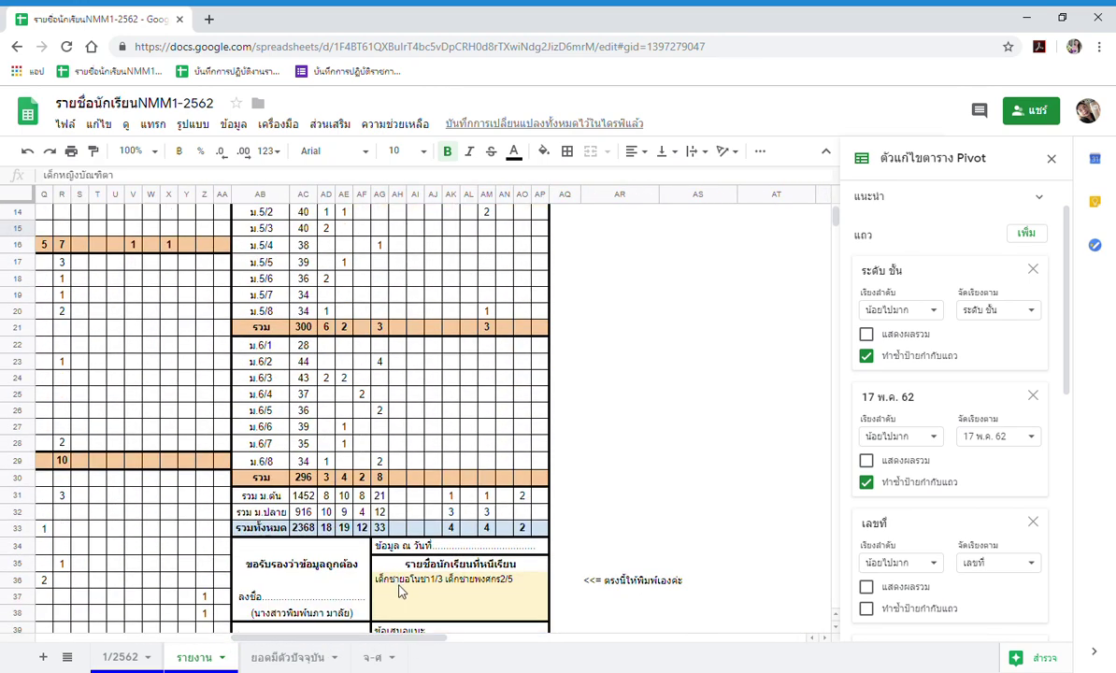
left_click(516, 508)
left_click_drag(505, 505, 374, 505)
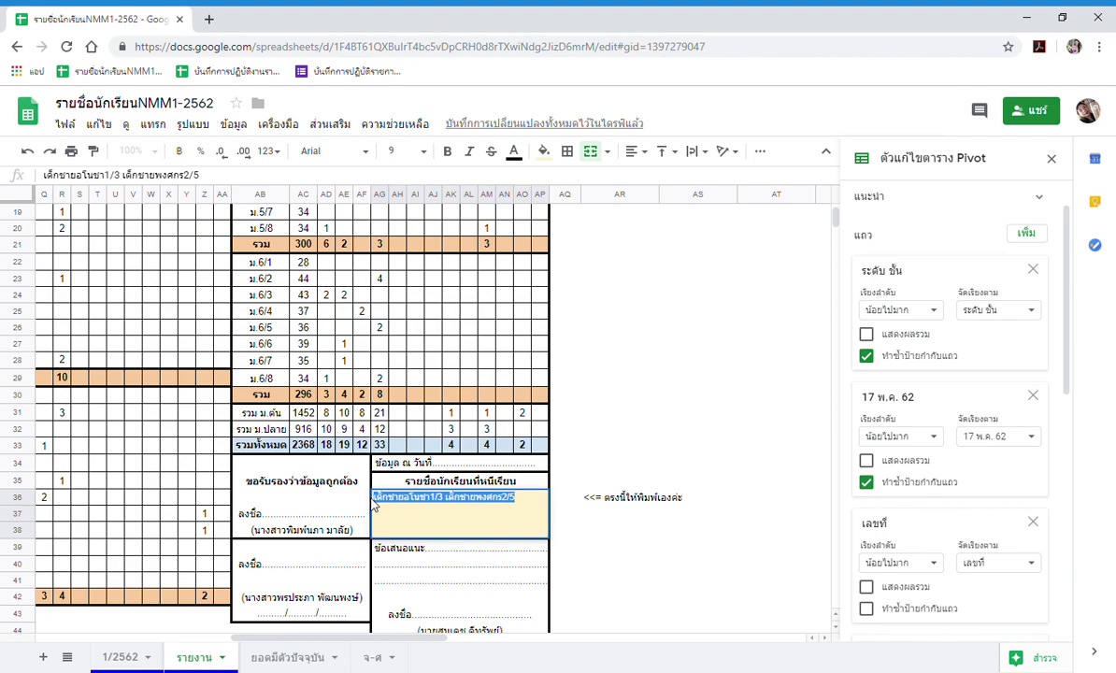
key("BackSpace")
type("เด็กหญิงบัณฑิตา 1/4")
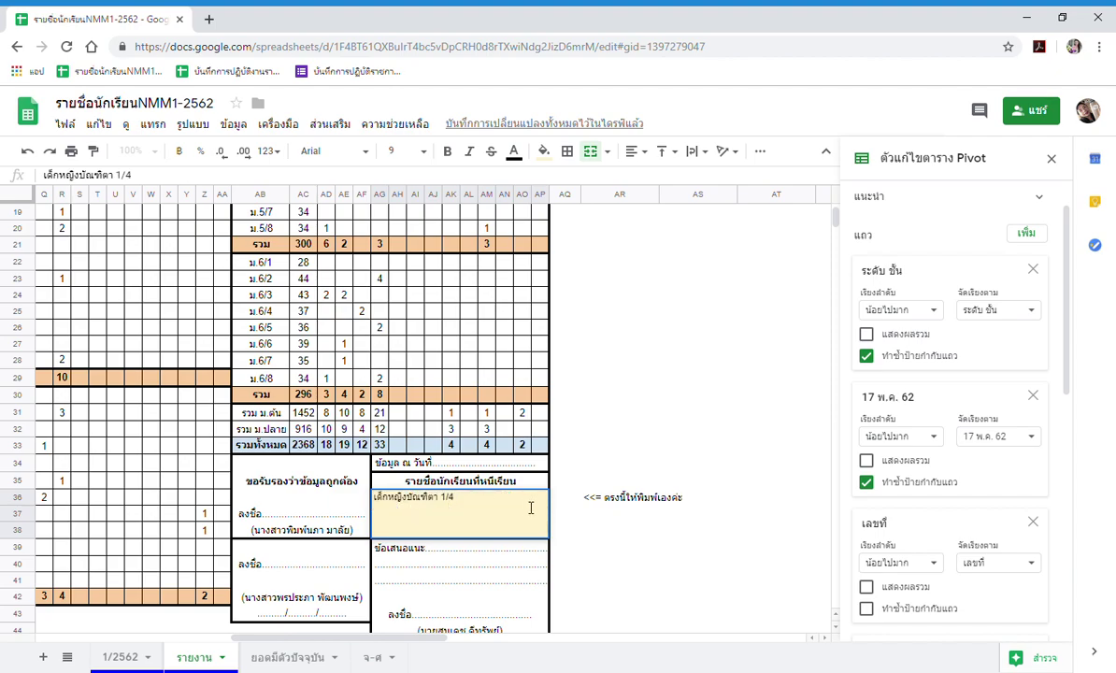
left_click(609, 416)
Check the โดดเรียน counts in column AM of the summary table for classes with skipping students
scroll(452, 553, "up", 6)
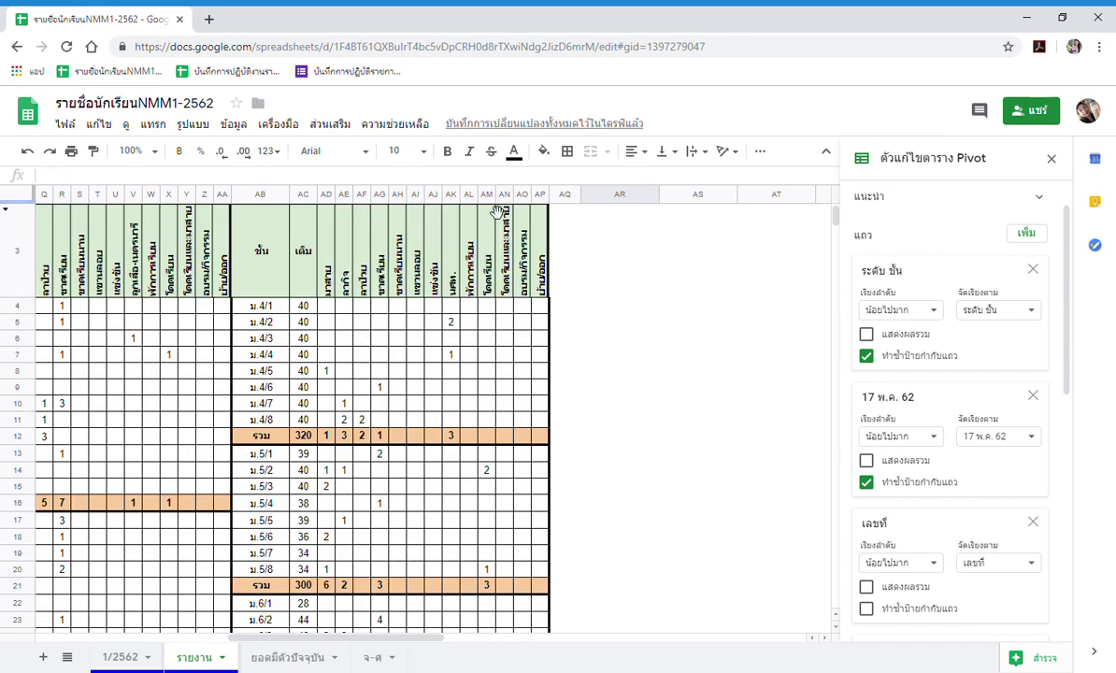
left_click(487, 194)
scroll(495, 561, "down", 5)
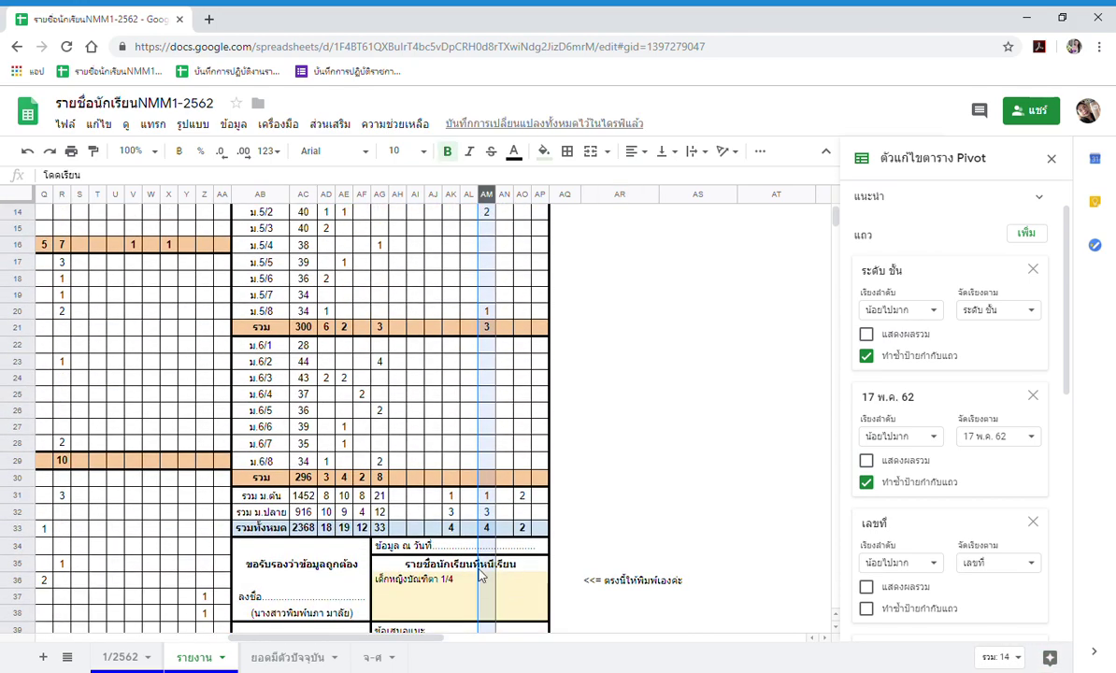
Append the name of the first ม.5/2 student coded ด, followed by 5/2, to the รายชื่อนักเรียนที่หนีเรียน box
left_click_drag(458, 633, 248, 636)
scroll(272, 630, "down", 5)
scroll(289, 532, "up", 6)
scroll(312, 567, "down", 15)
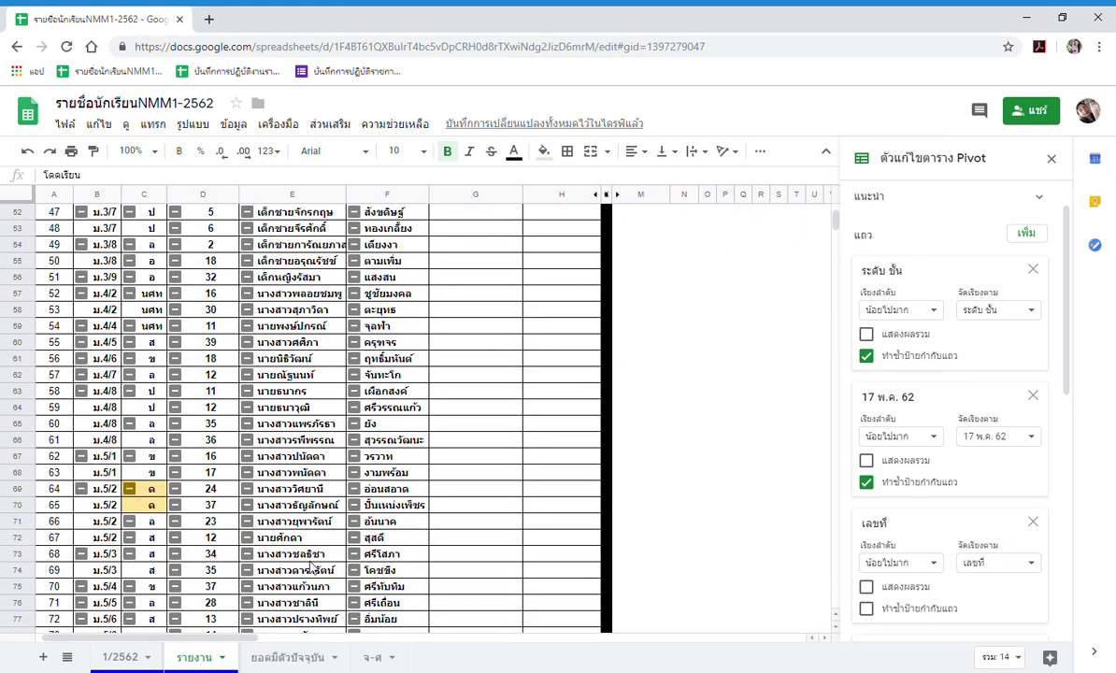
left_click(315, 489)
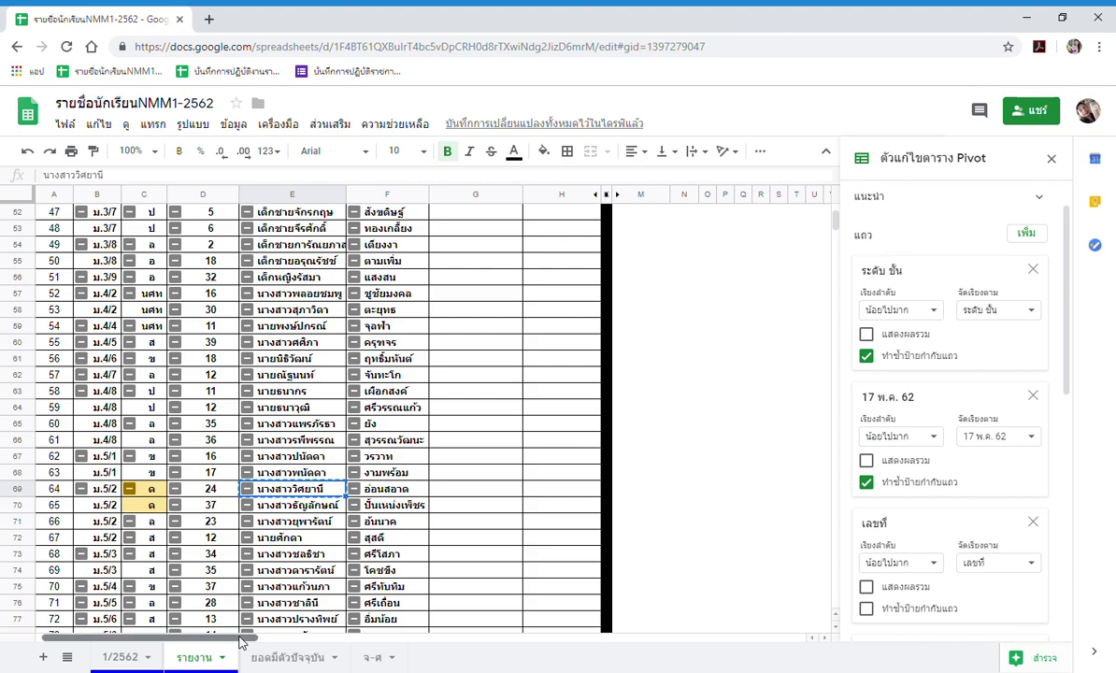
left_click_drag(240, 641, 364, 641)
scroll(383, 578, "up", 5)
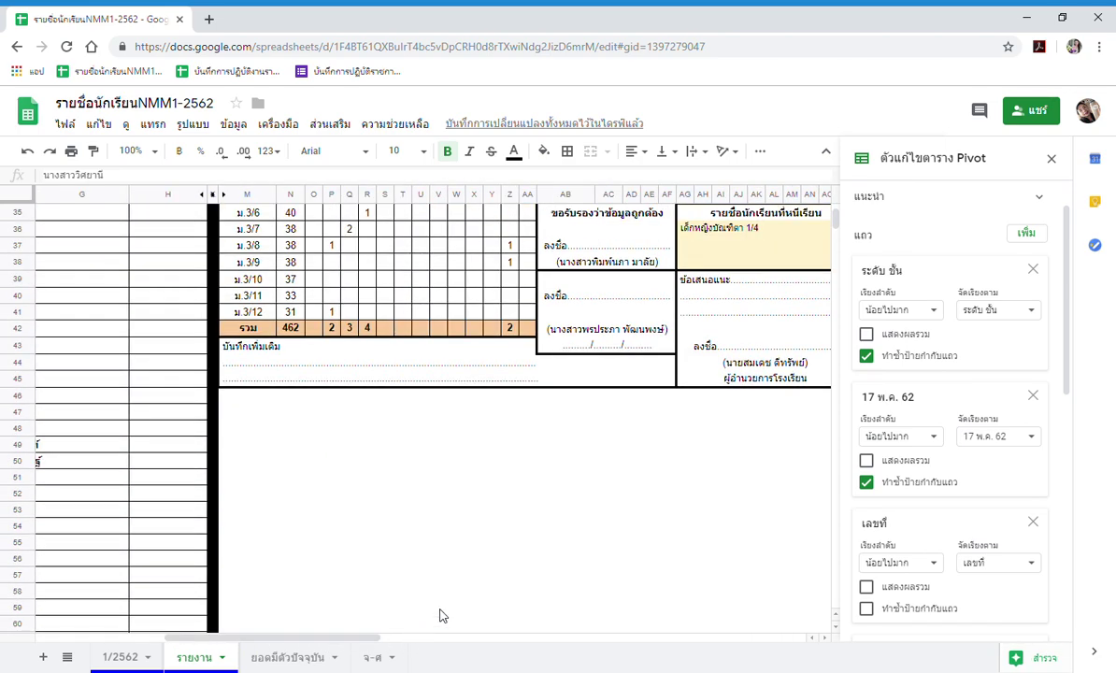
left_click(802, 239)
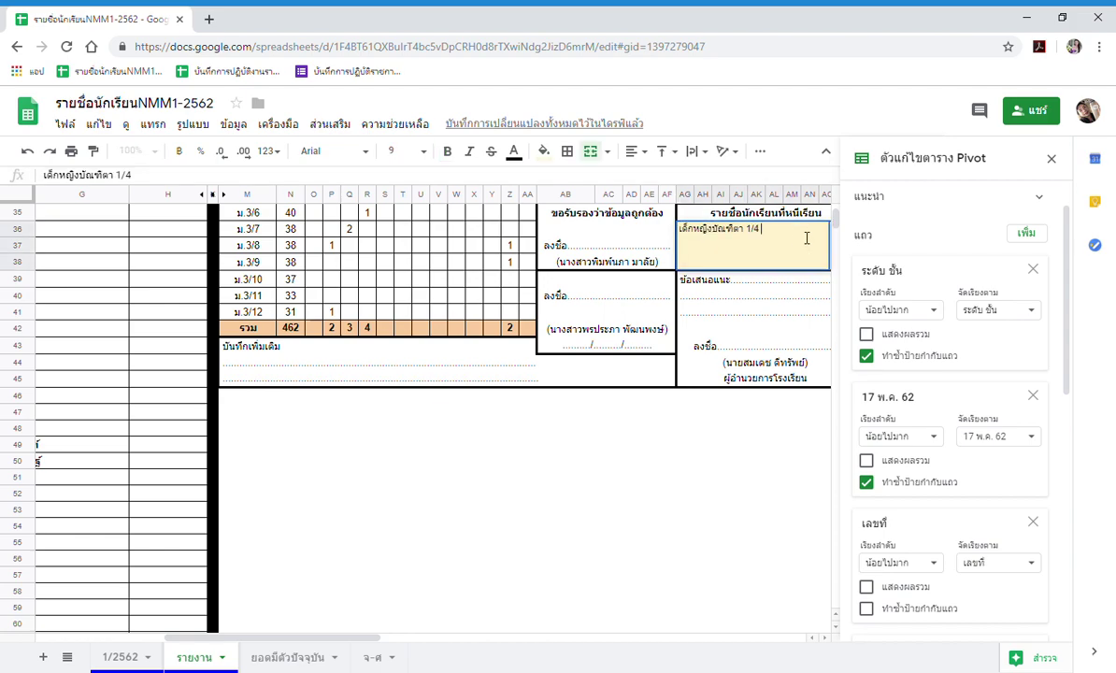
key("ctrl+v")
type("5/2")
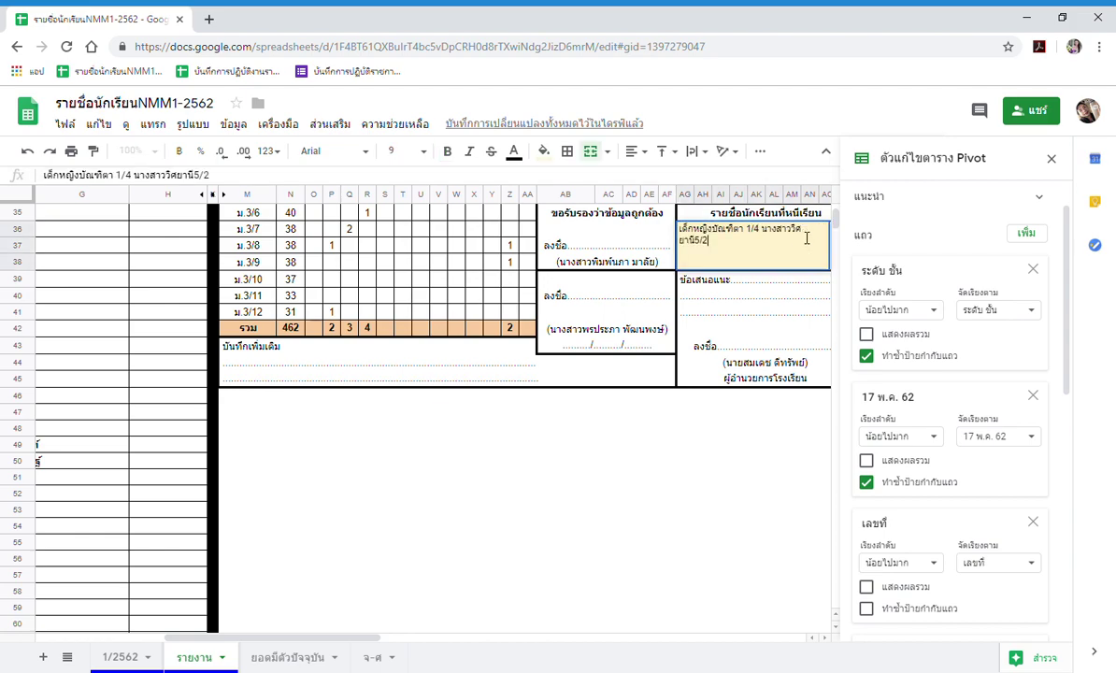
left_click(565, 444)
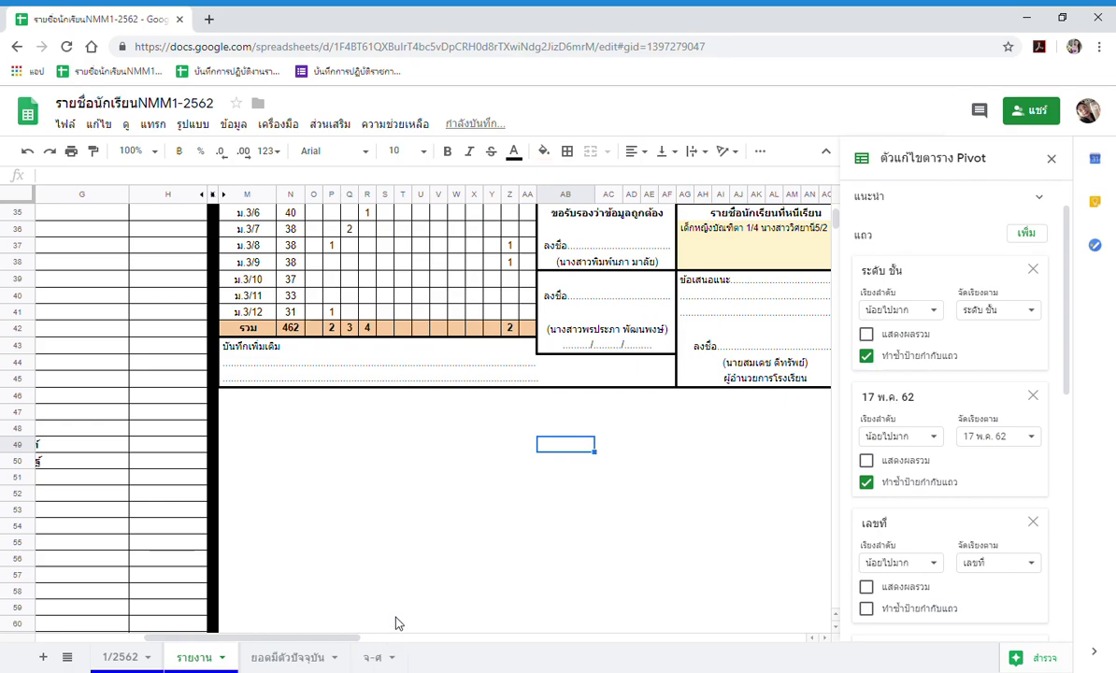
Append the name of the second ม.5/2 student coded ด, followed by 5/2, to the รายชื่อนักเรียนที่หนีเรียน box
scroll(327, 598, "left", 5)
scroll(262, 554, "down", 3)
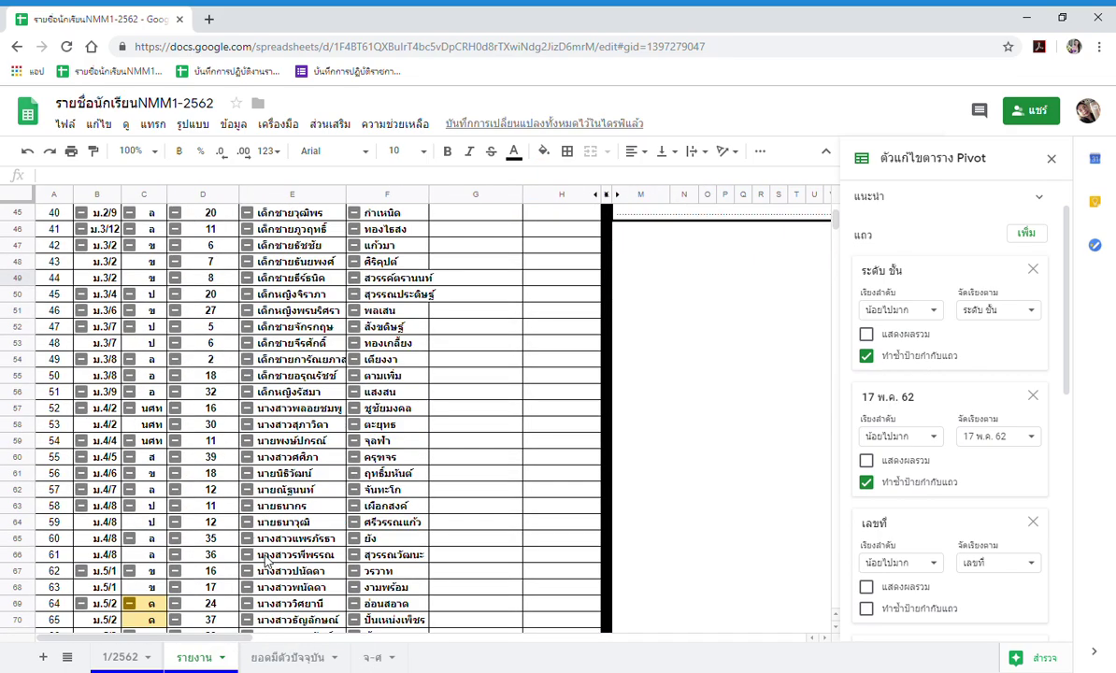
scroll(260, 553, "down", 2)
left_click(290, 539)
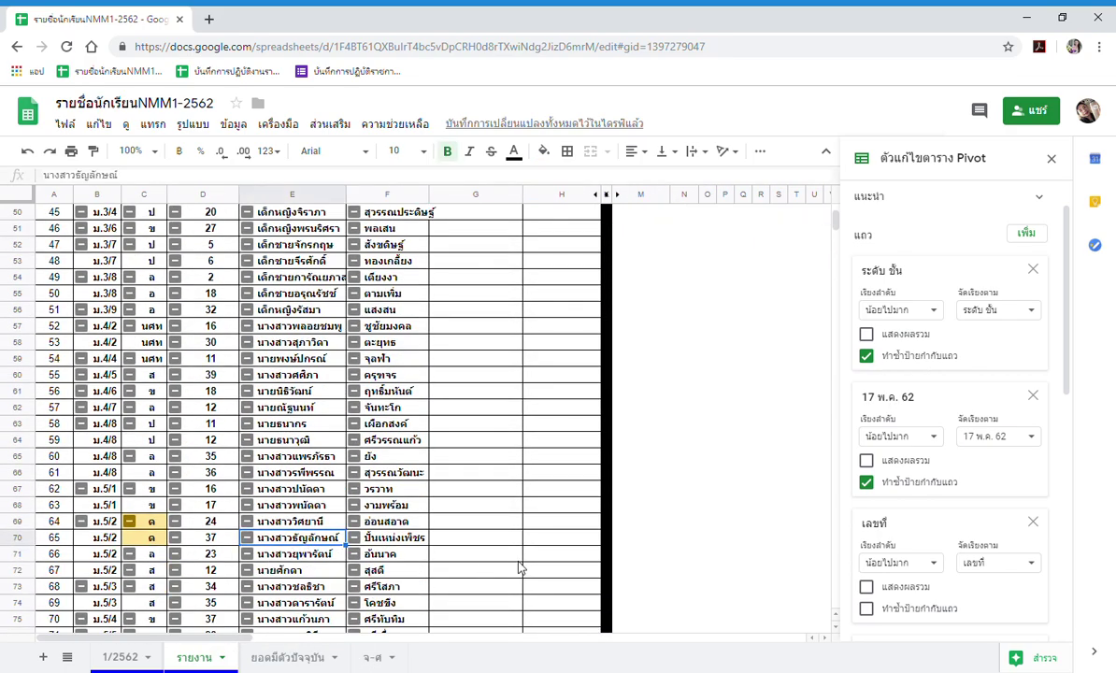
left_click_drag(209, 637, 358, 641)
scroll(491, 614, "up", 7)
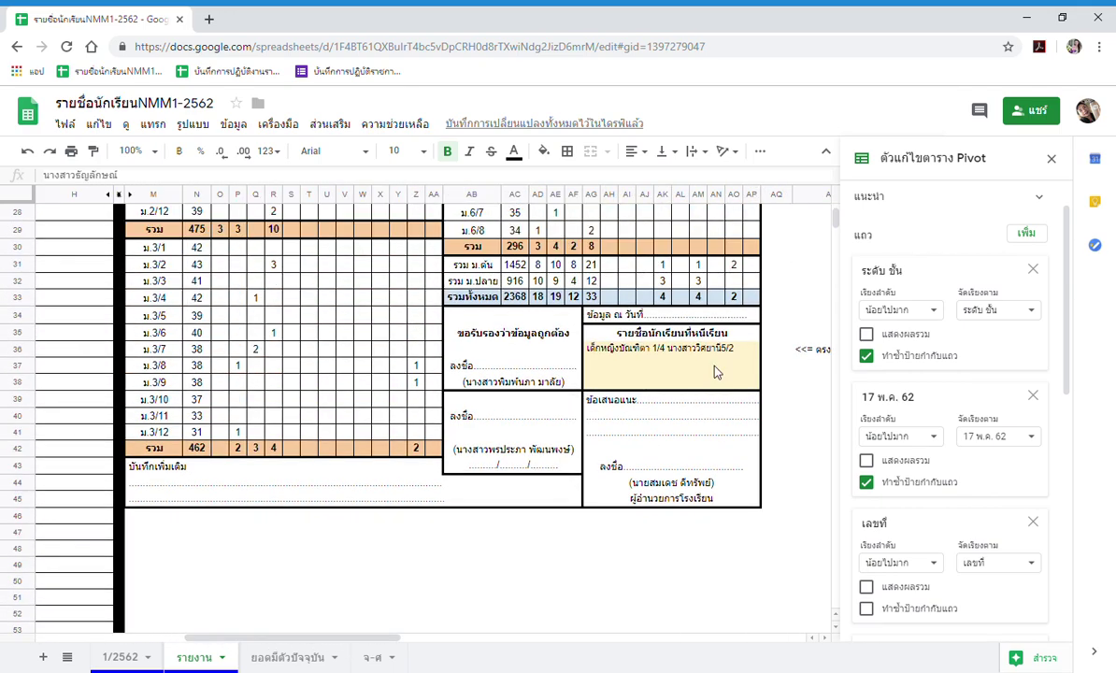
left_click(747, 355)
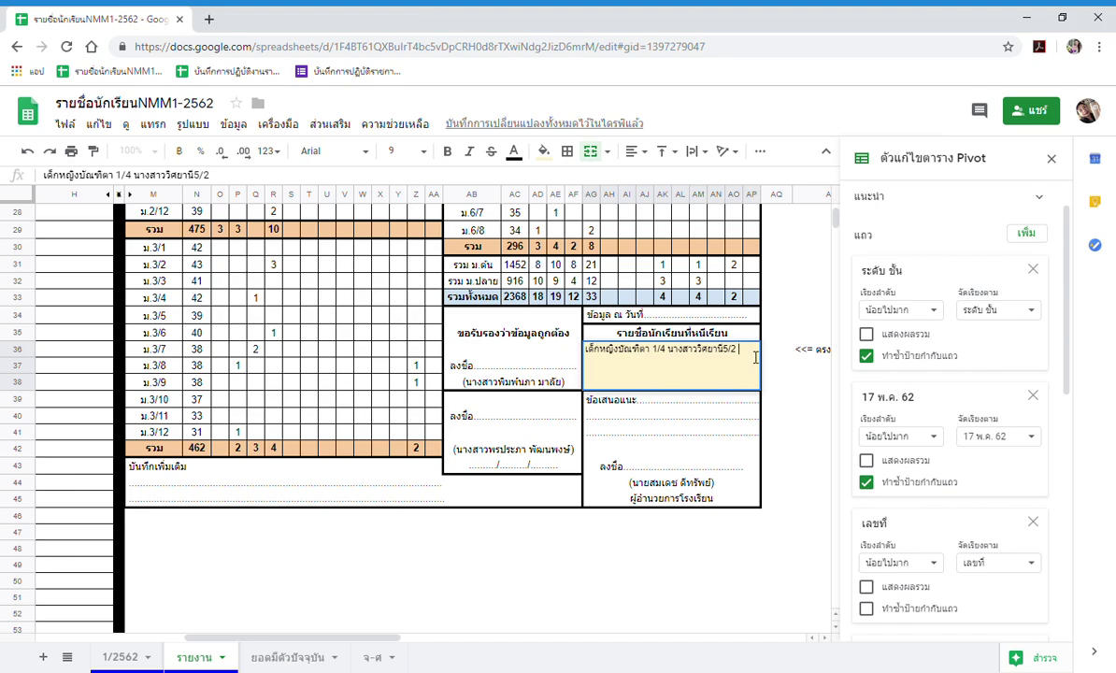
key("ctrl+v")
type("5/2")
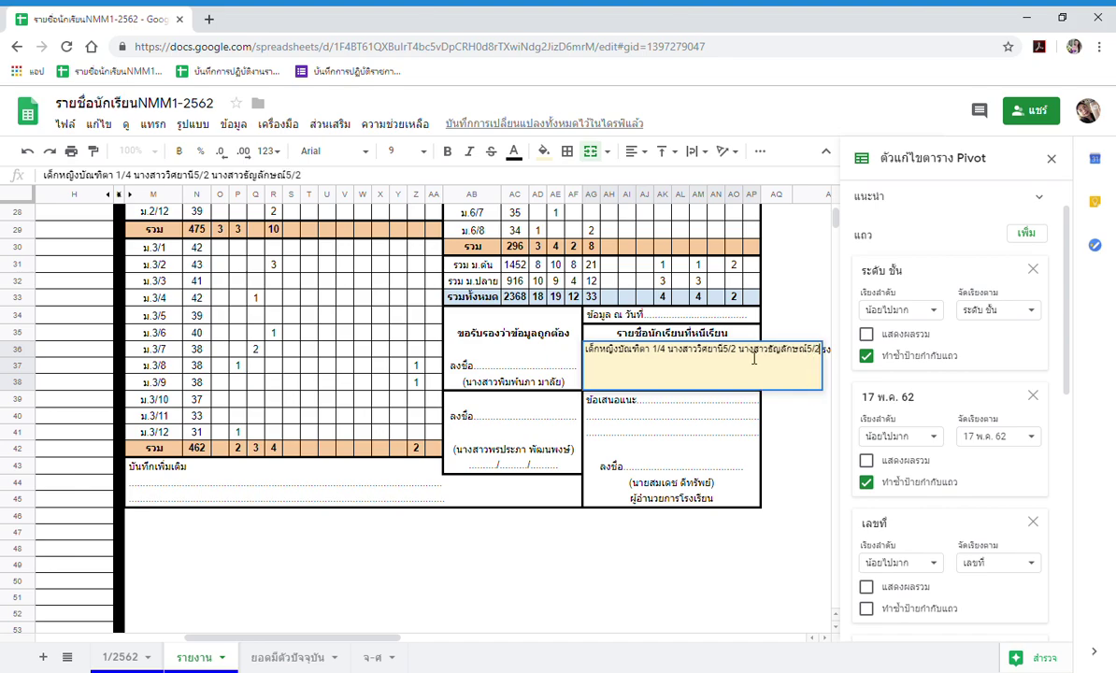
key("Return")
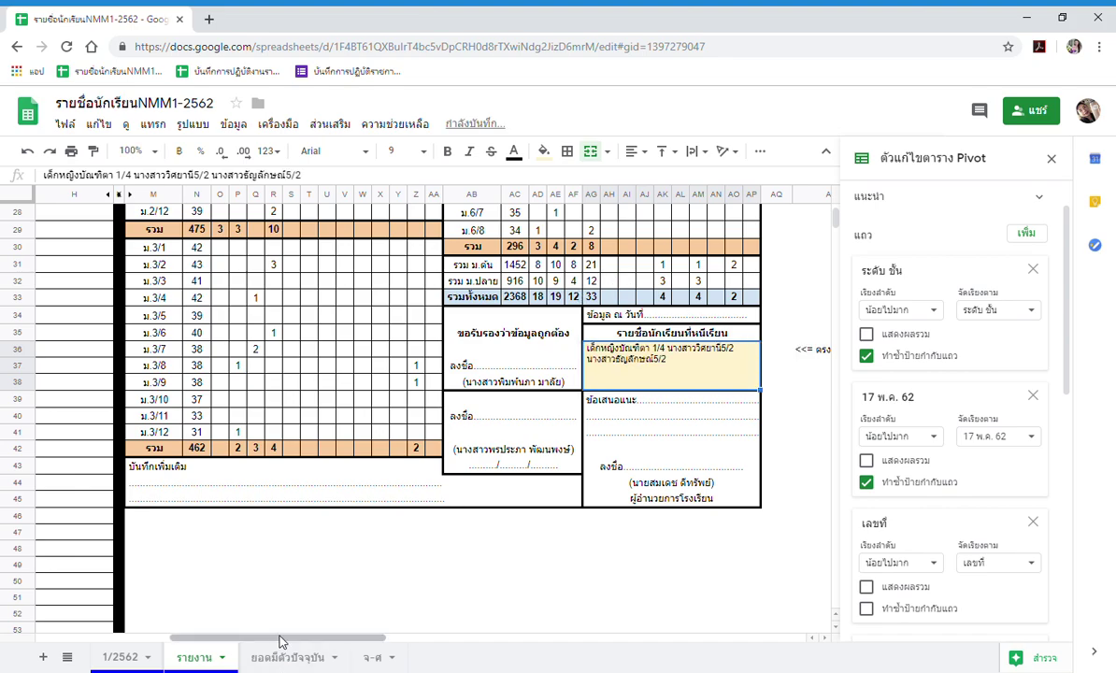
Append the name of the ม.5/8 student coded ด, followed by 5/8, to the รายชื่อนักเรียนที่หนีเรียน box
left_click_drag(278, 637, 232, 594)
left_click_drag(185, 639, 162, 643)
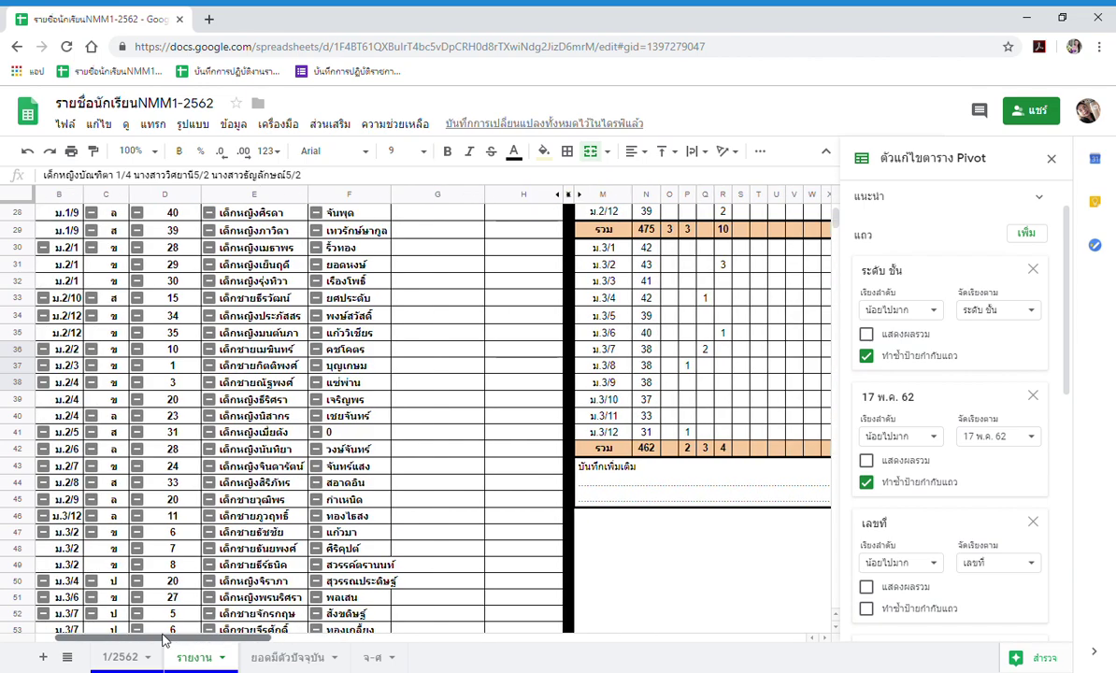
scroll(289, 546, "down", 4)
scroll(308, 593, "down", 2)
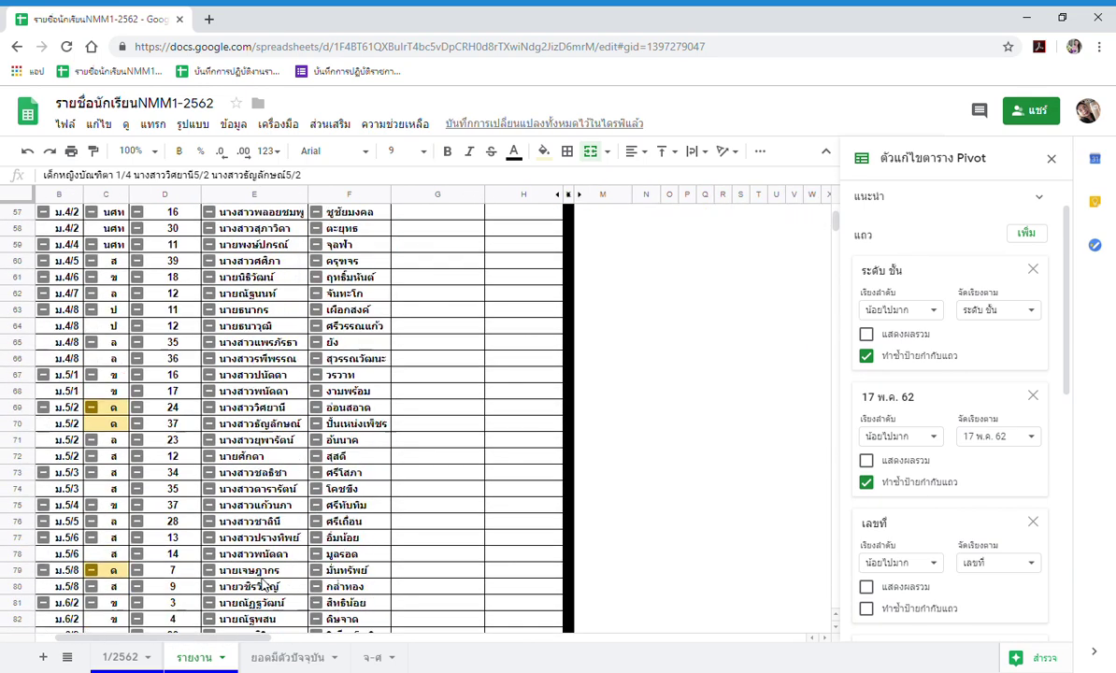
left_click(254, 488)
key("ctrl+c")
left_click(182, 656)
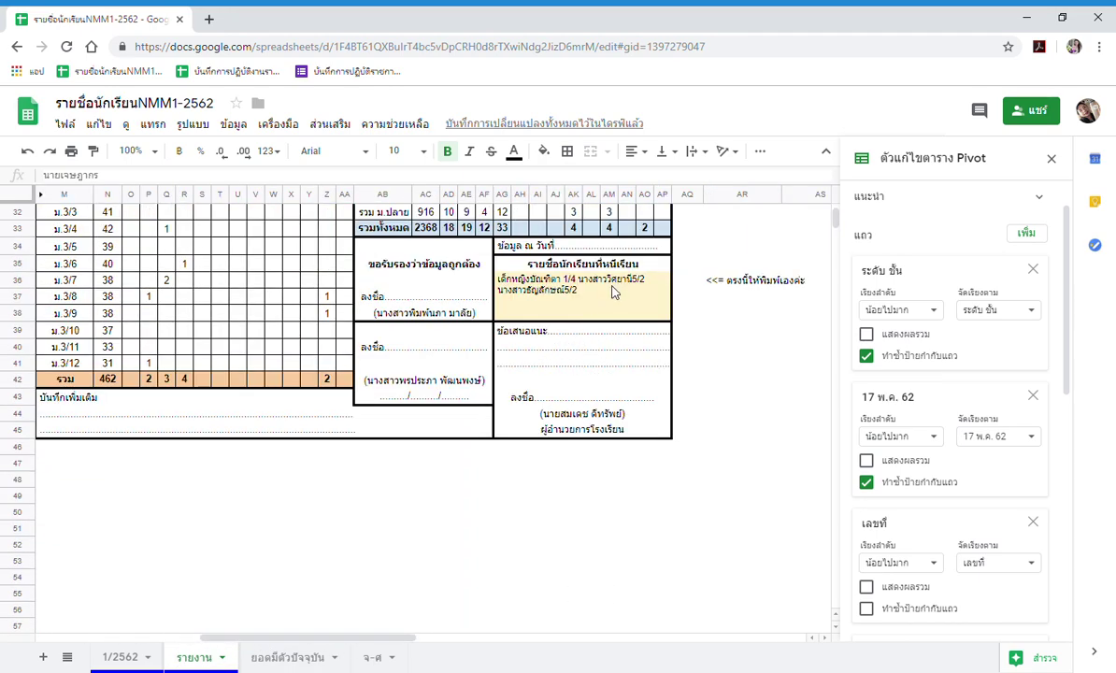
left_click(573, 276)
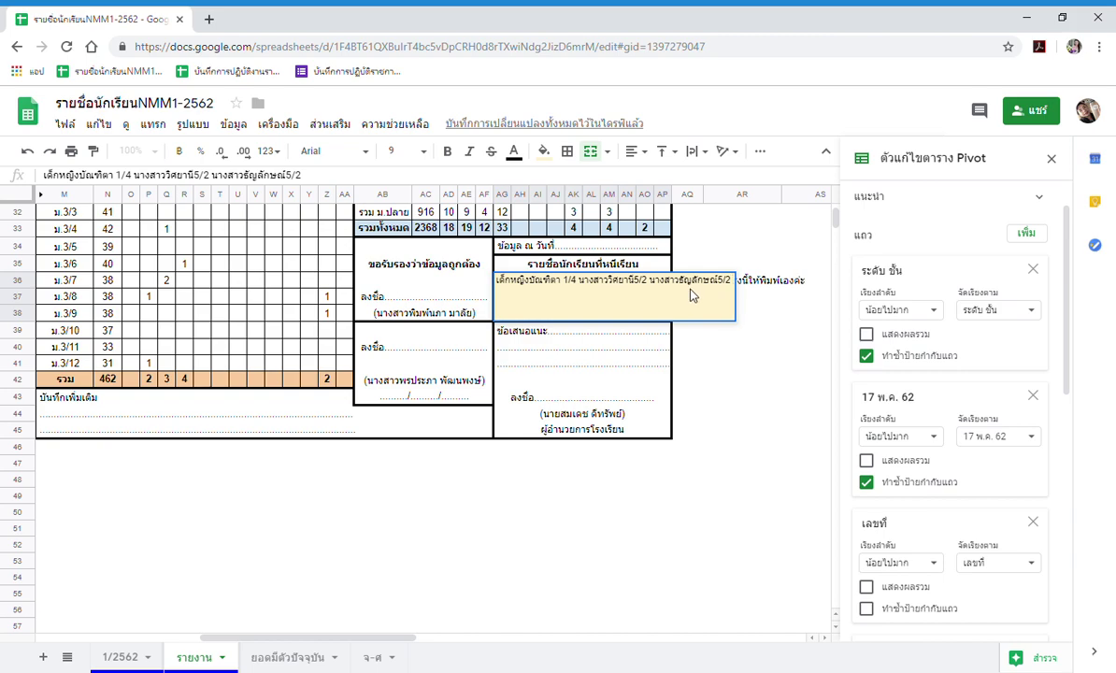
key("ctrl+v")
type("5/8")
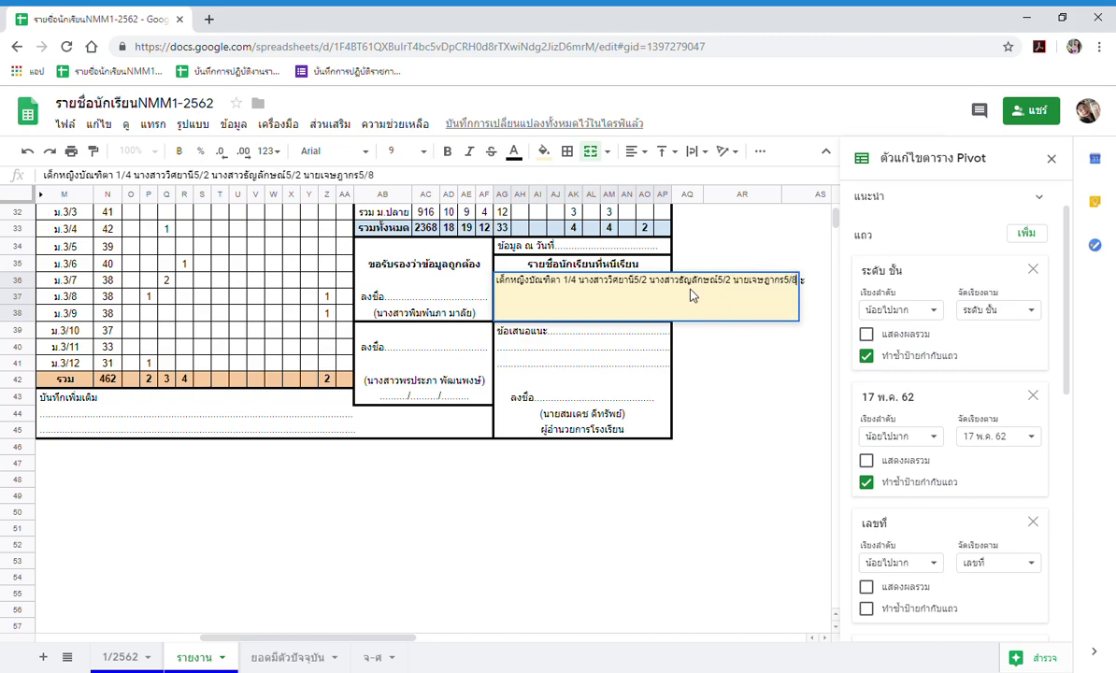
key("Return")
Set the date in the summary report's title row to วันศุกร์ ที่ 17 พฤษภาคม 2562
scroll(635, 448, "up", 1)
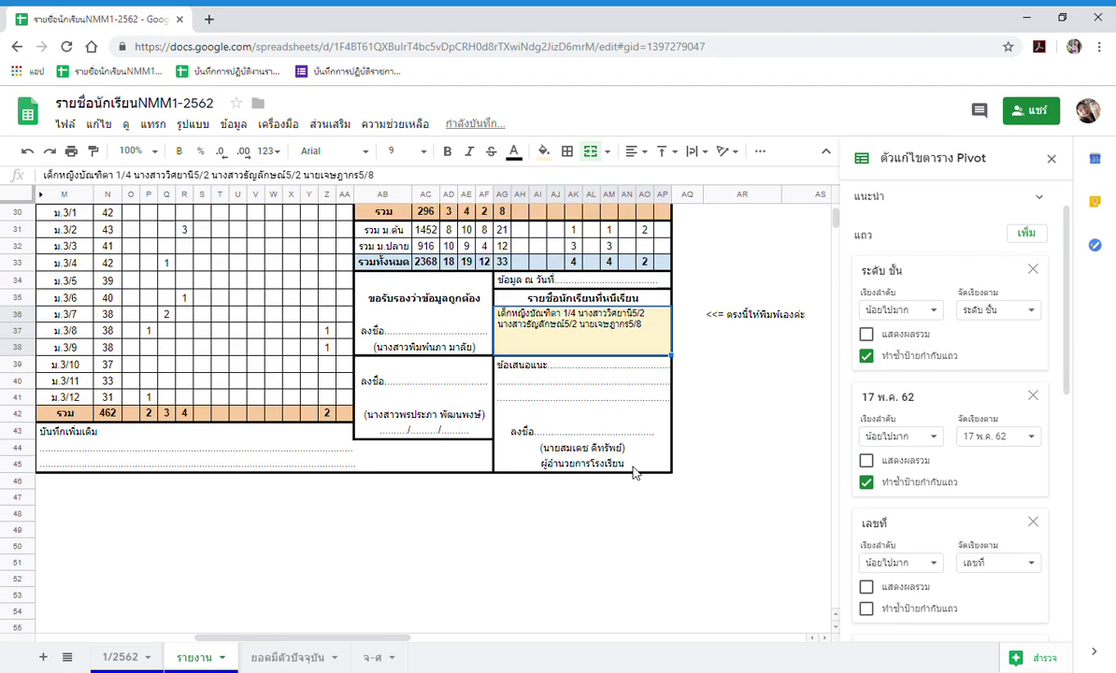
scroll(608, 449, "up", 2)
scroll(608, 449, "up", 6)
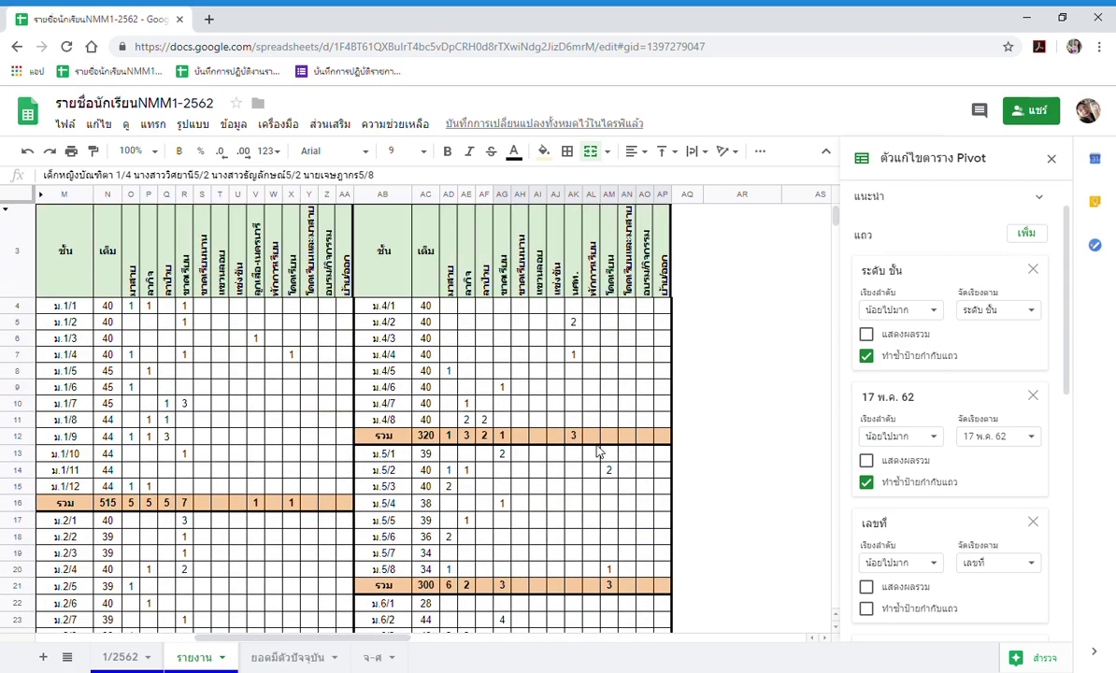
scroll(598, 452, "down", 5)
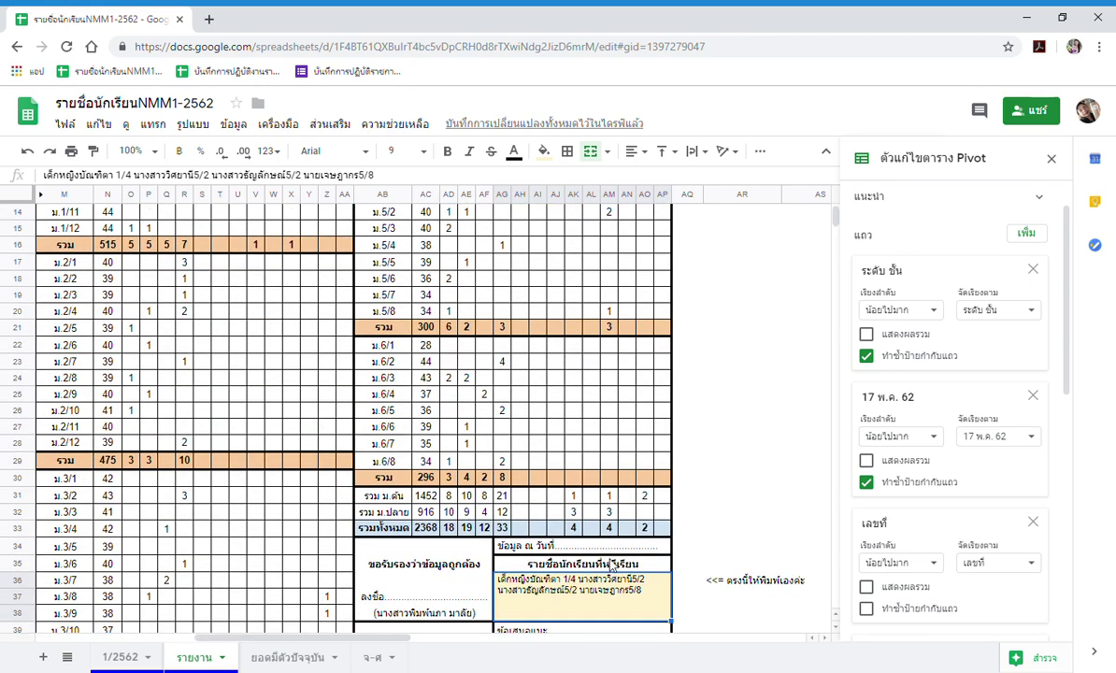
scroll(391, 552, "up", 5)
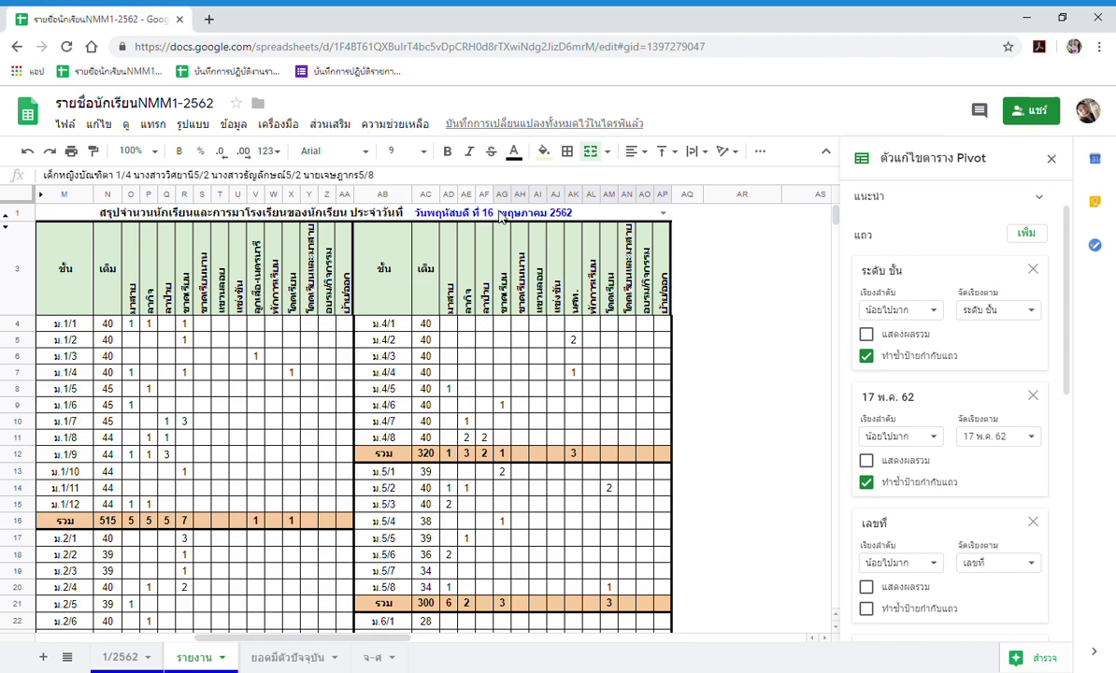
left_click(664, 213)
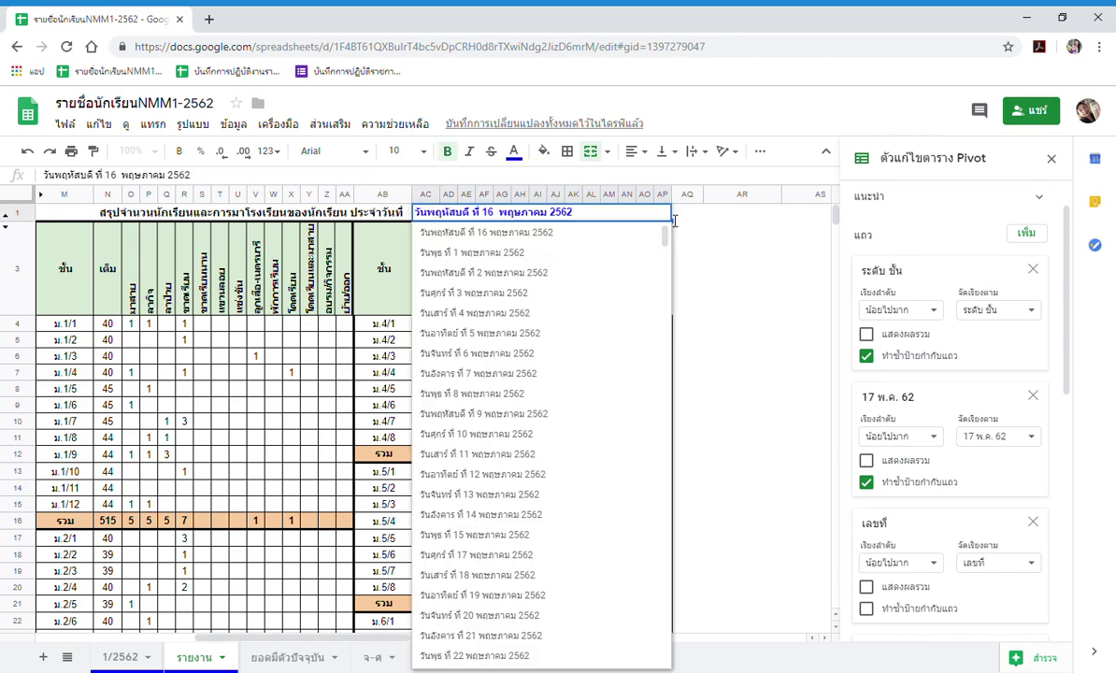
left_click(509, 555)
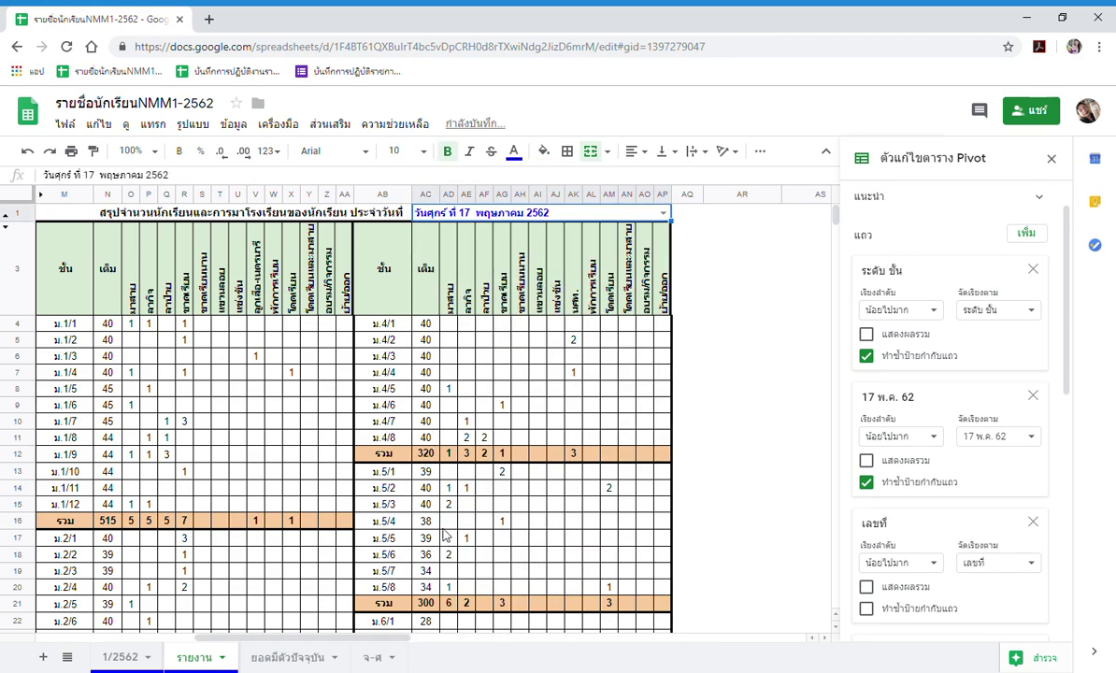
left_click(802, 437)
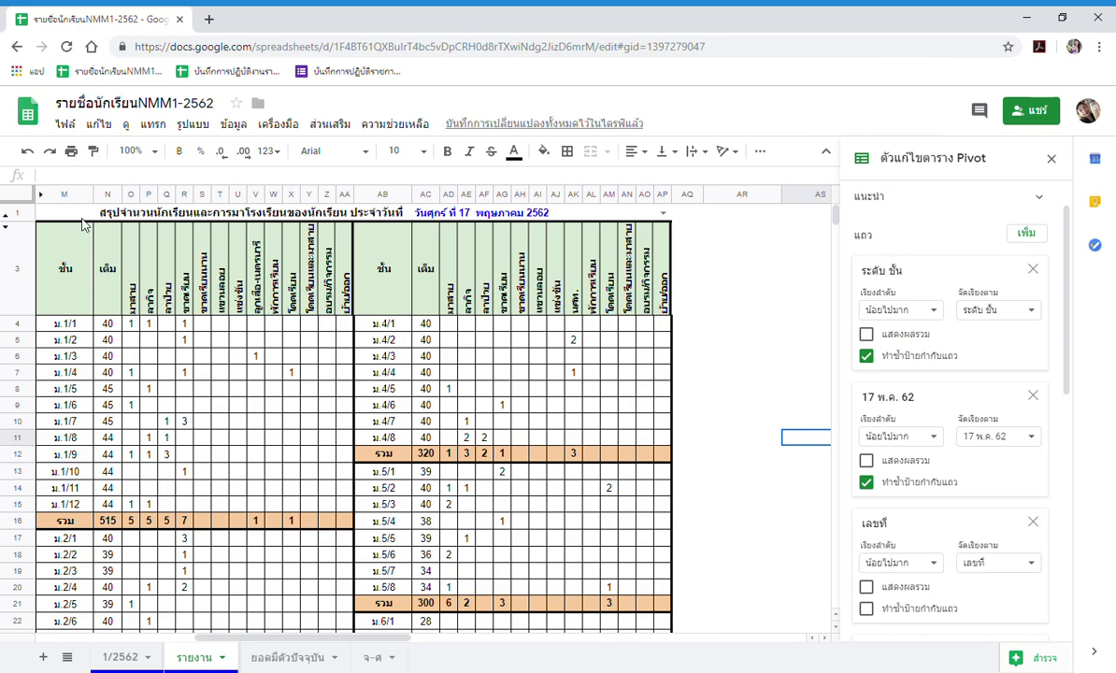
Select the whole summary report from its title row to the signature section, cells M1:AP45
scroll(155, 374, "down", 5)
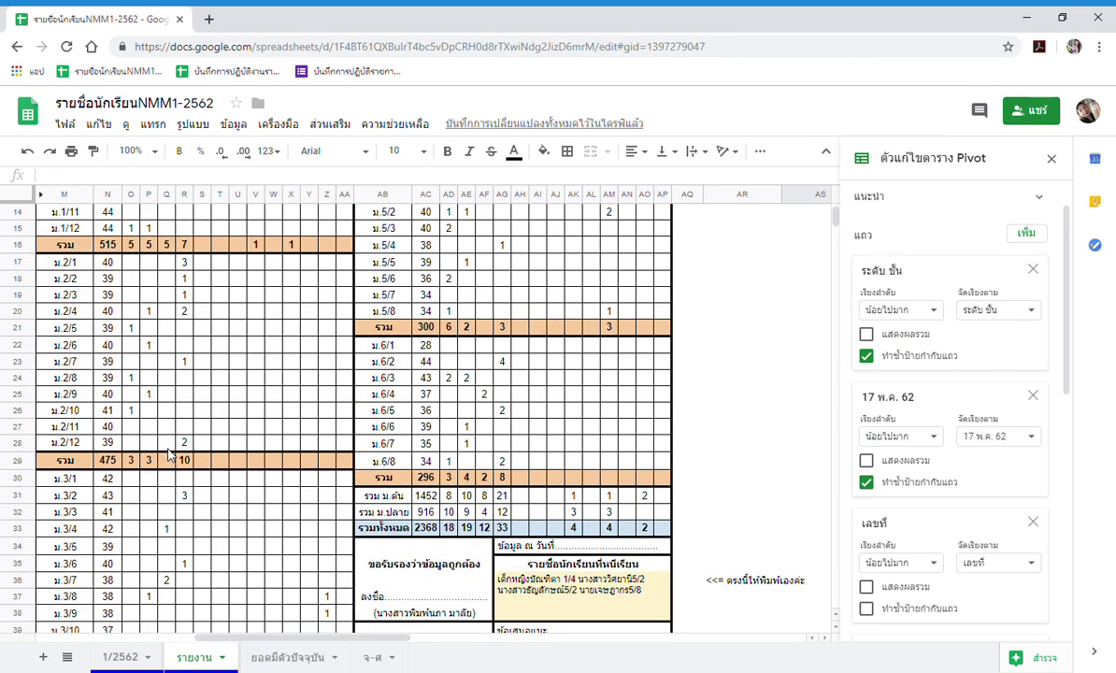
scroll(169, 455, "down", 3)
scroll(169, 455, "up", 7)
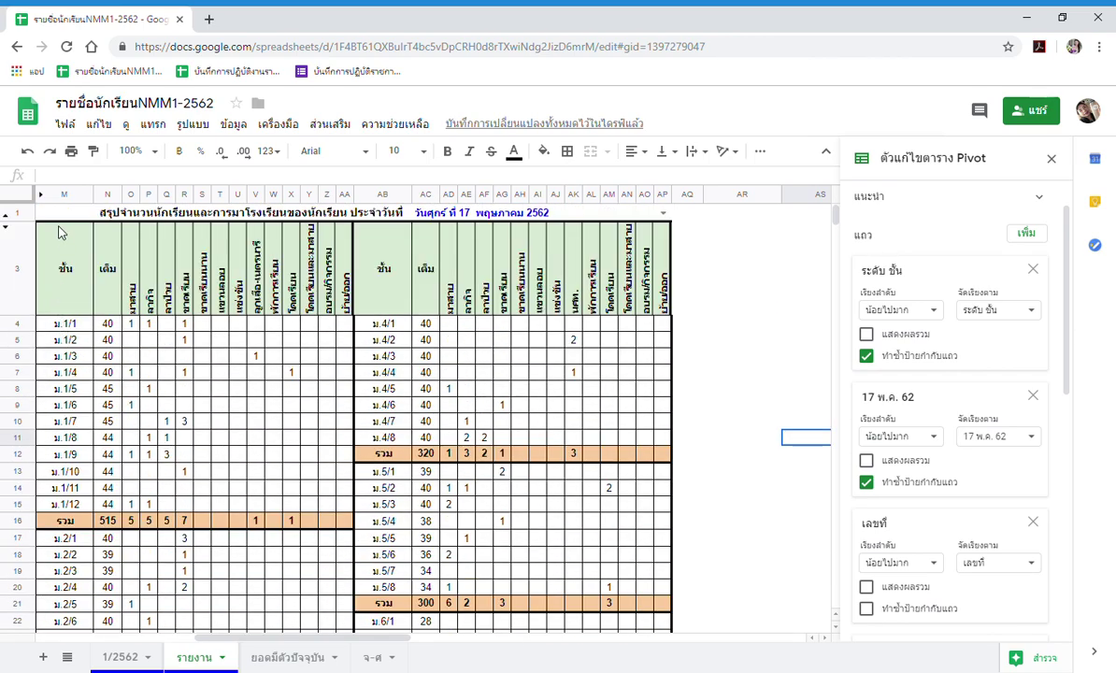
left_click_drag(56, 214, 624, 422)
scroll(618, 509, "down", 10)
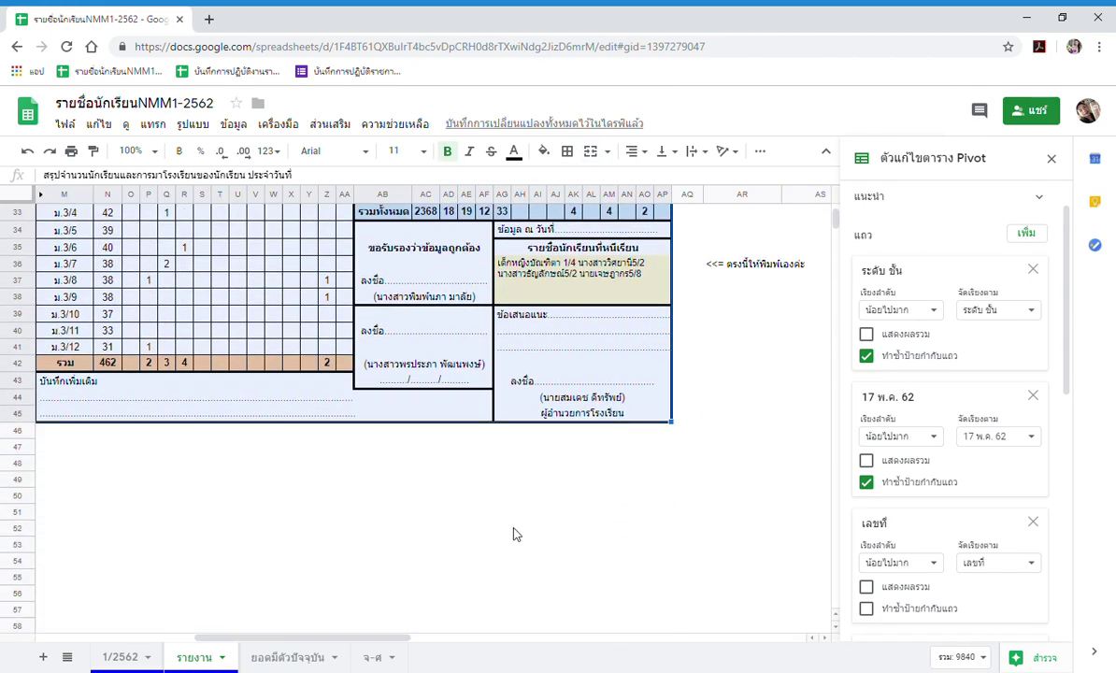
Limit the printout to the selected cells M1:AP45, set the right margin to 0.63 cm, and proceed with printing
left_click(72, 151)
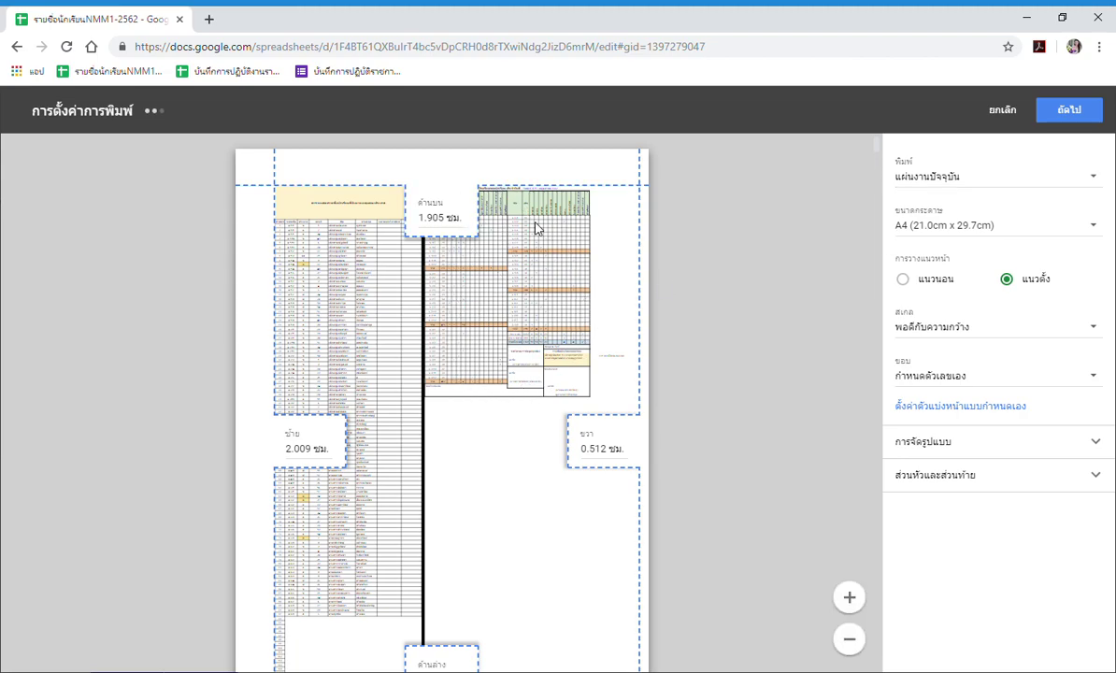
left_click(1086, 182)
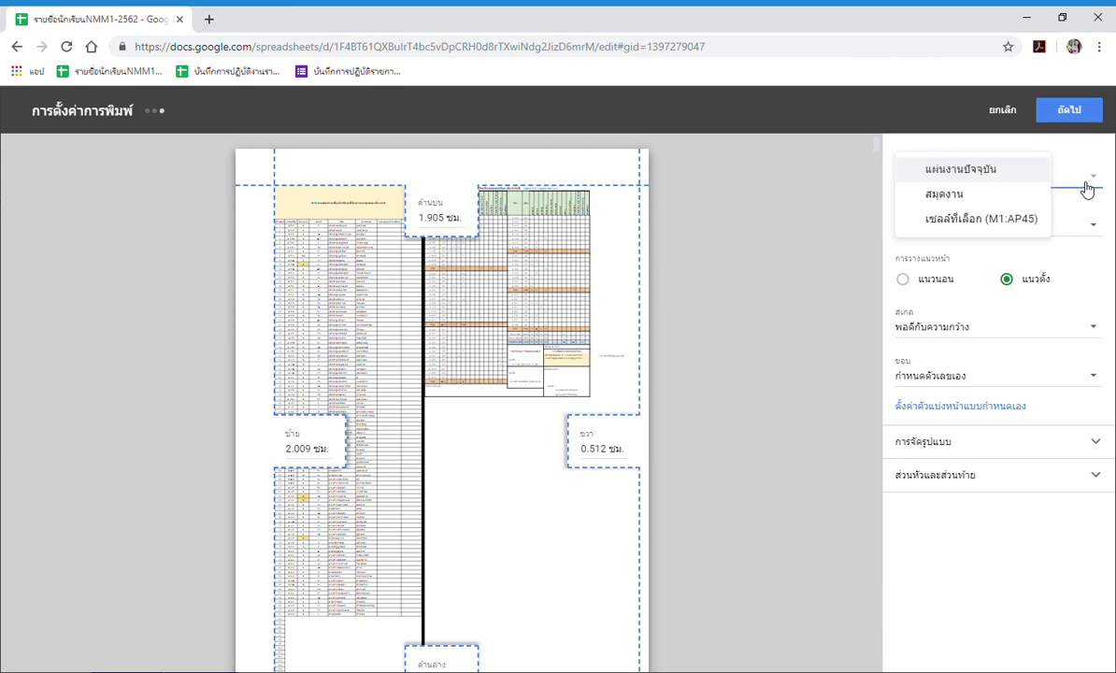
left_click(962, 222)
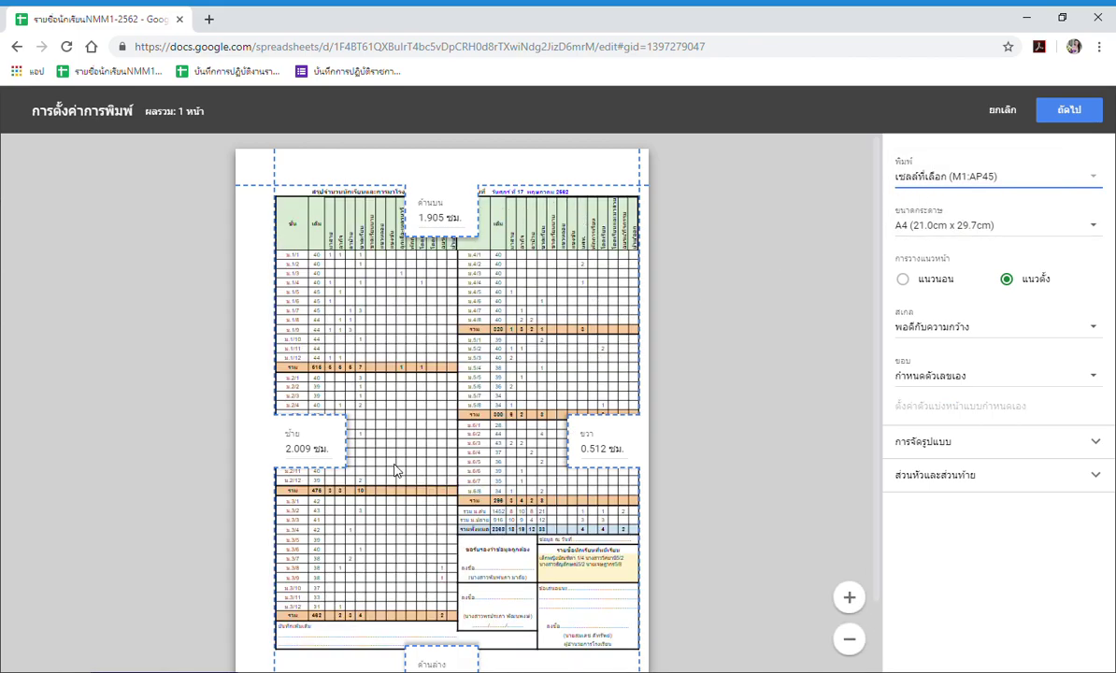
left_click_drag(649, 338, 646, 338)
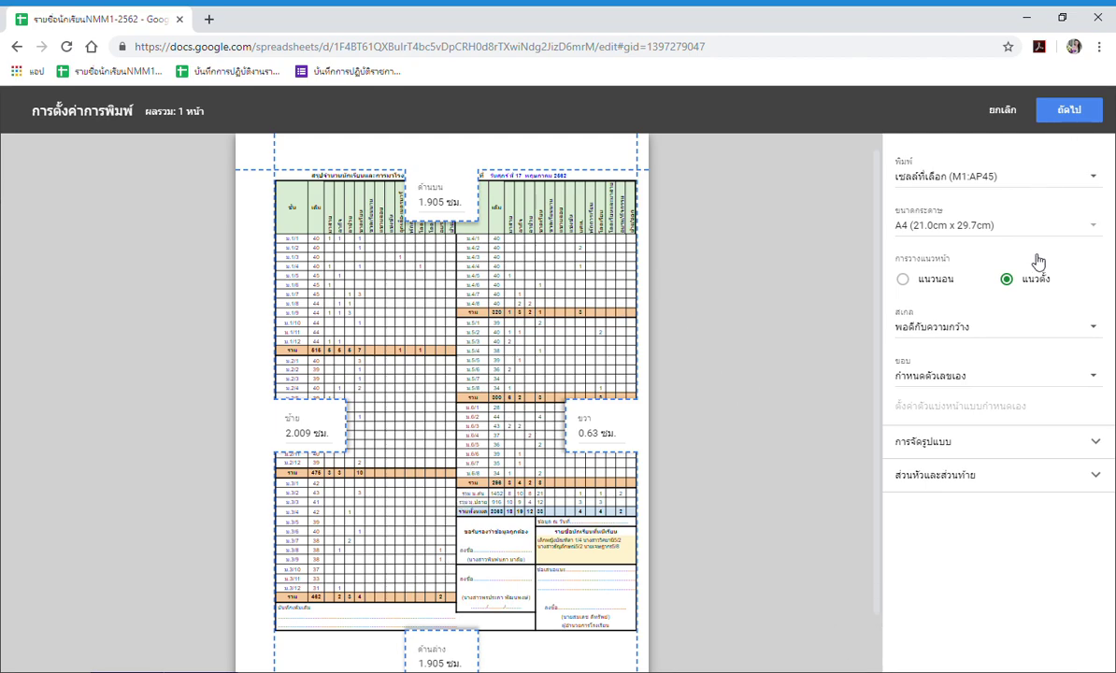
left_click(1083, 111)
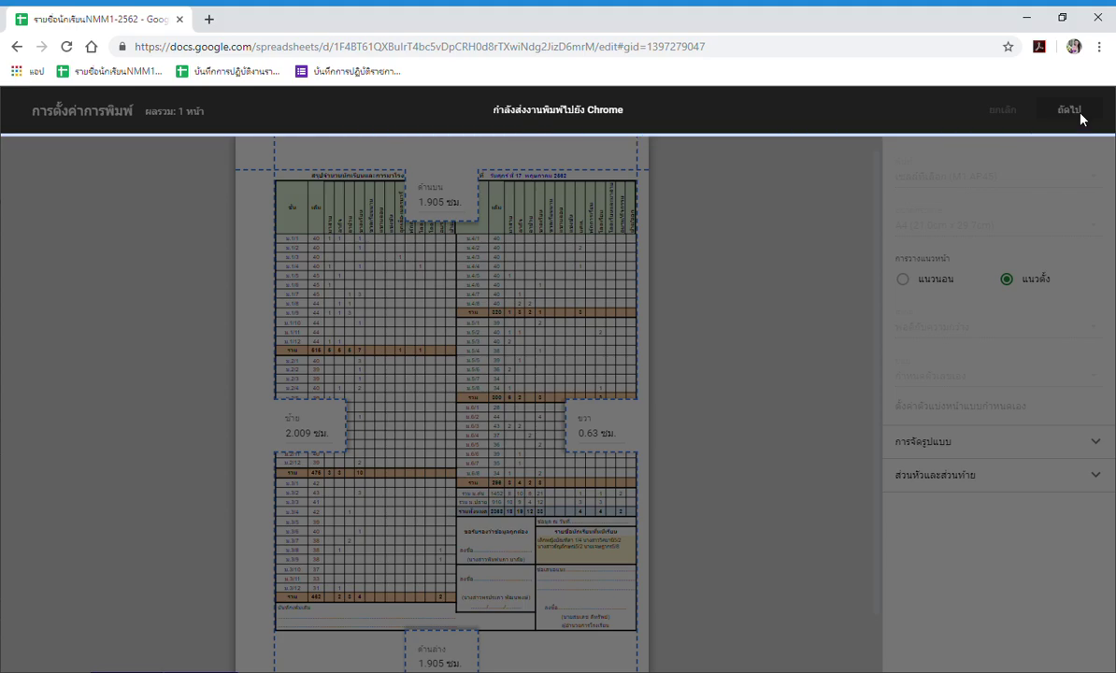